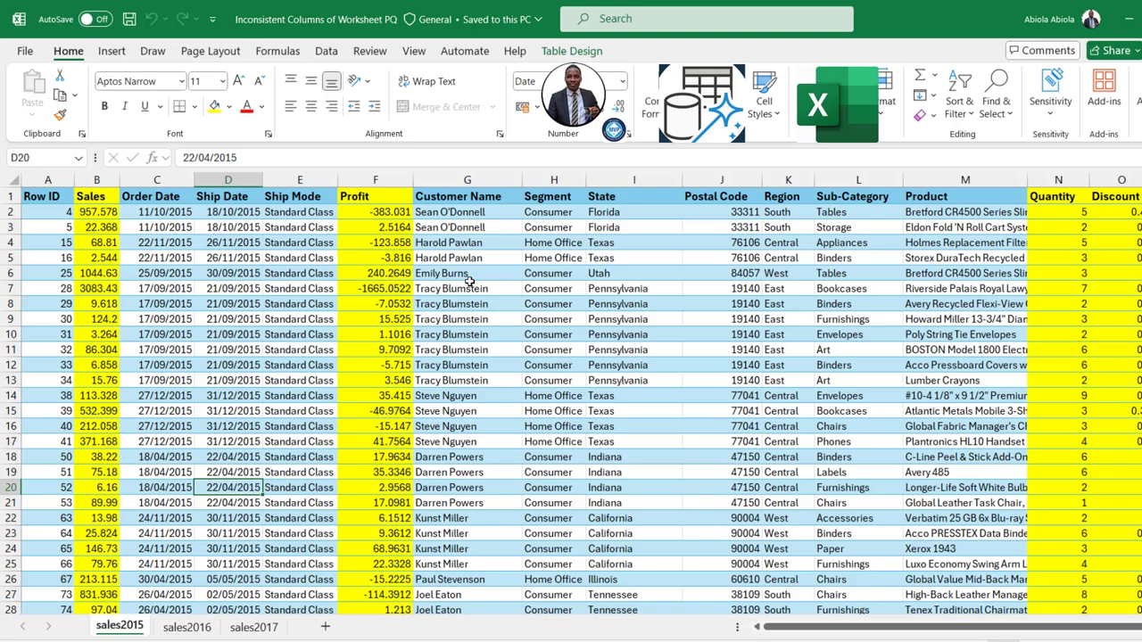
- Compare the column order of the highlighted fields across the sales2015, sales2016 and sales2017 worksheets
click(468, 277)
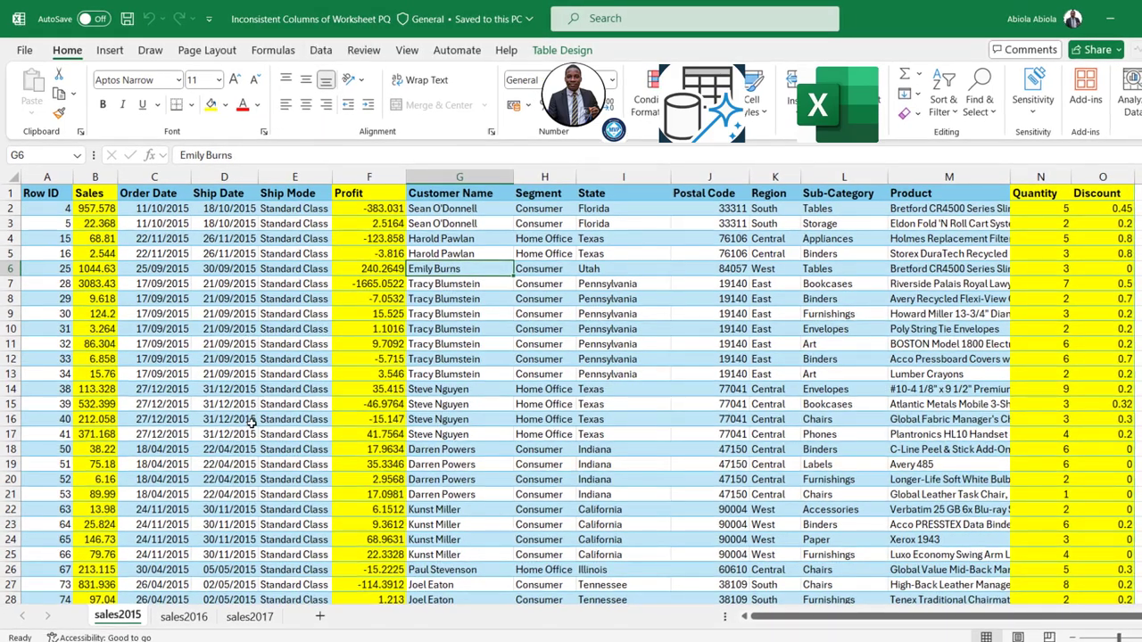
click(187, 619)
click(251, 617)
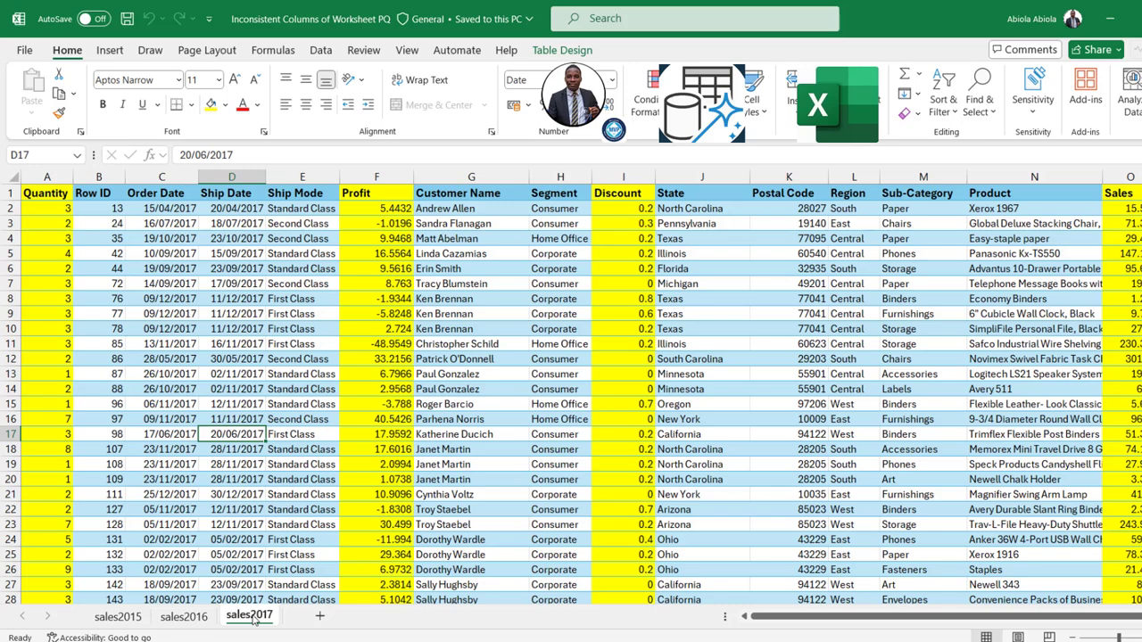
click(118, 618)
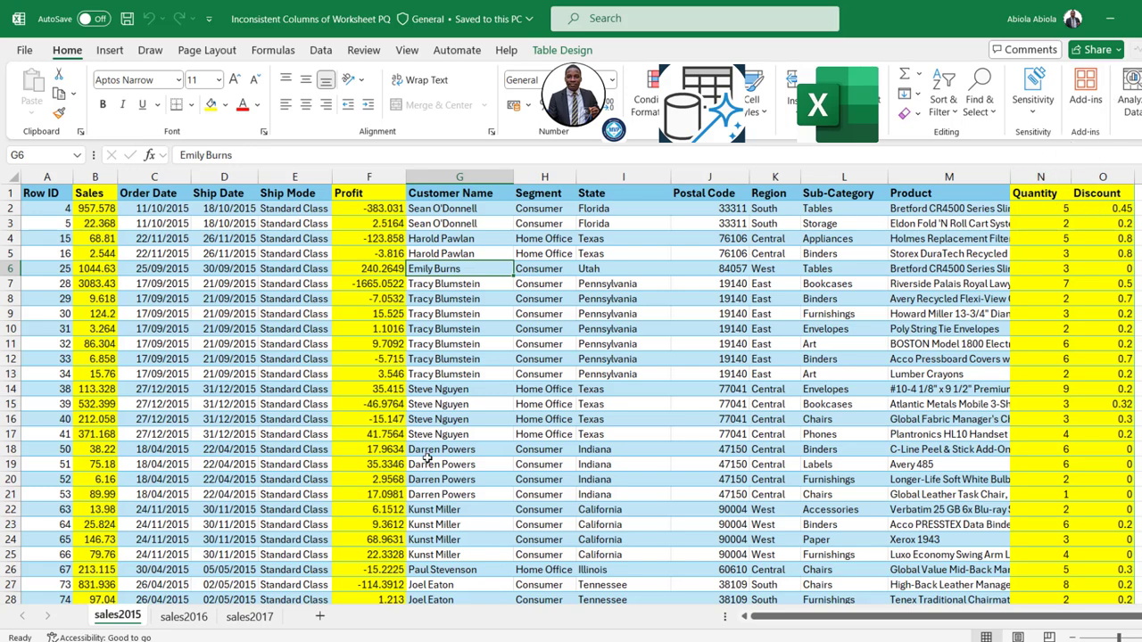
click(183, 617)
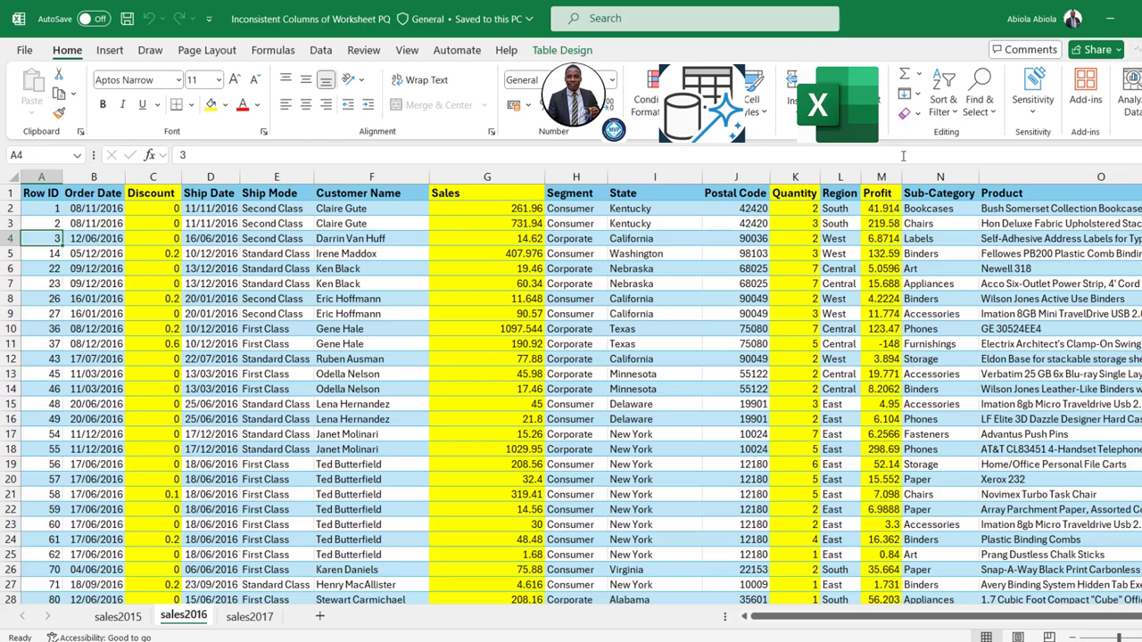
click(250, 616)
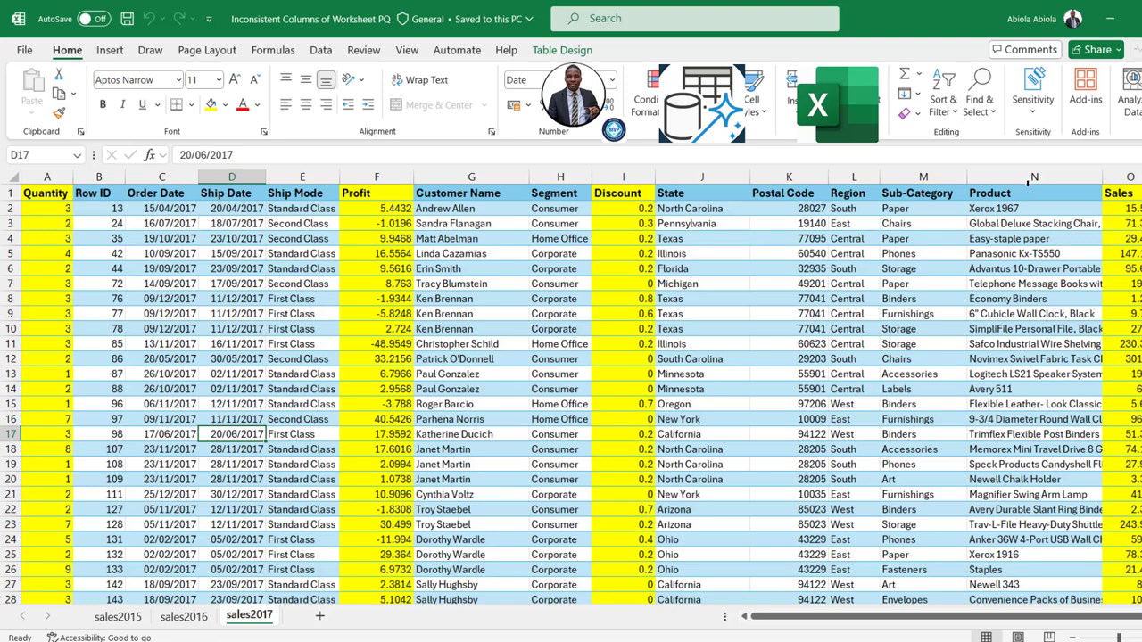
click(125, 620)
click(459, 357)
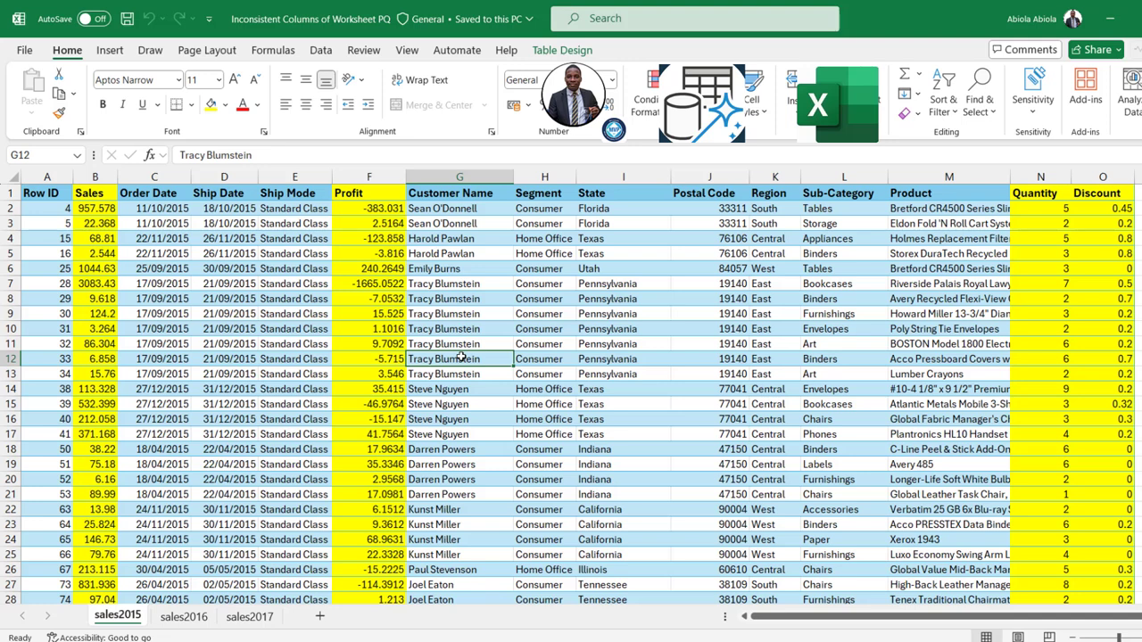
- Check the table names assigned on the sales2015, sales2016 and sales2017 worksheets
click(580, 51)
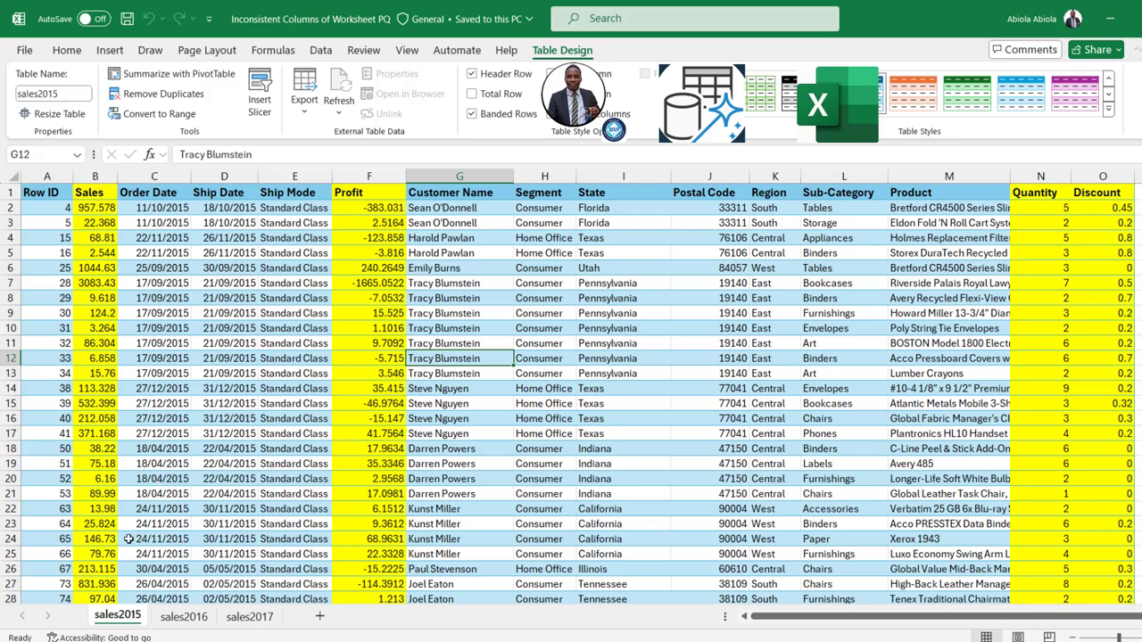
click(191, 618)
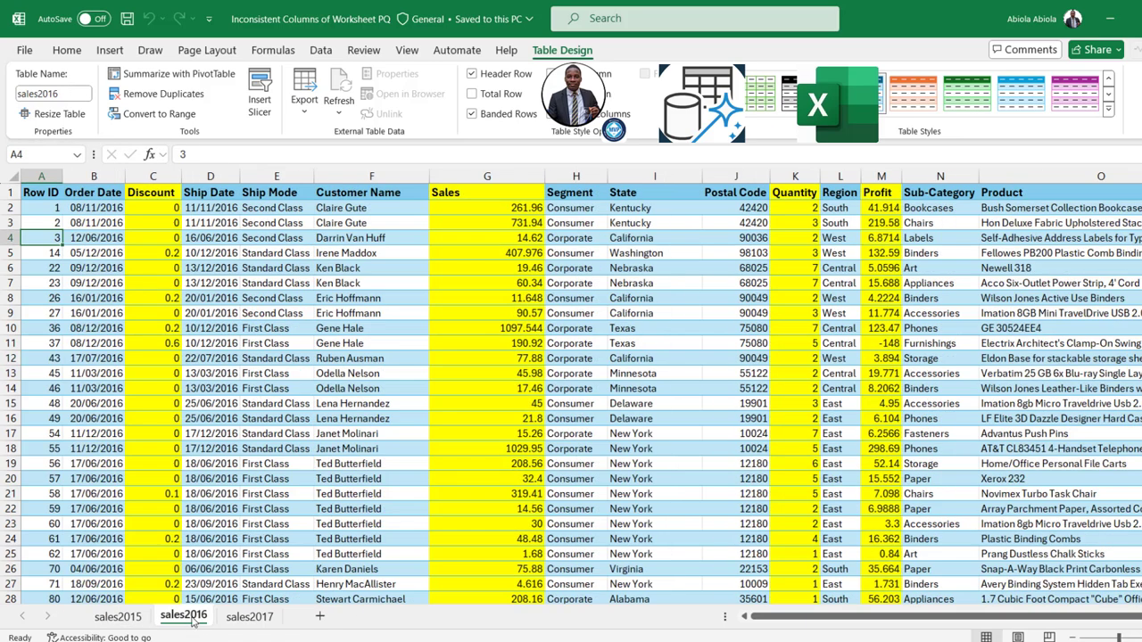
click(257, 619)
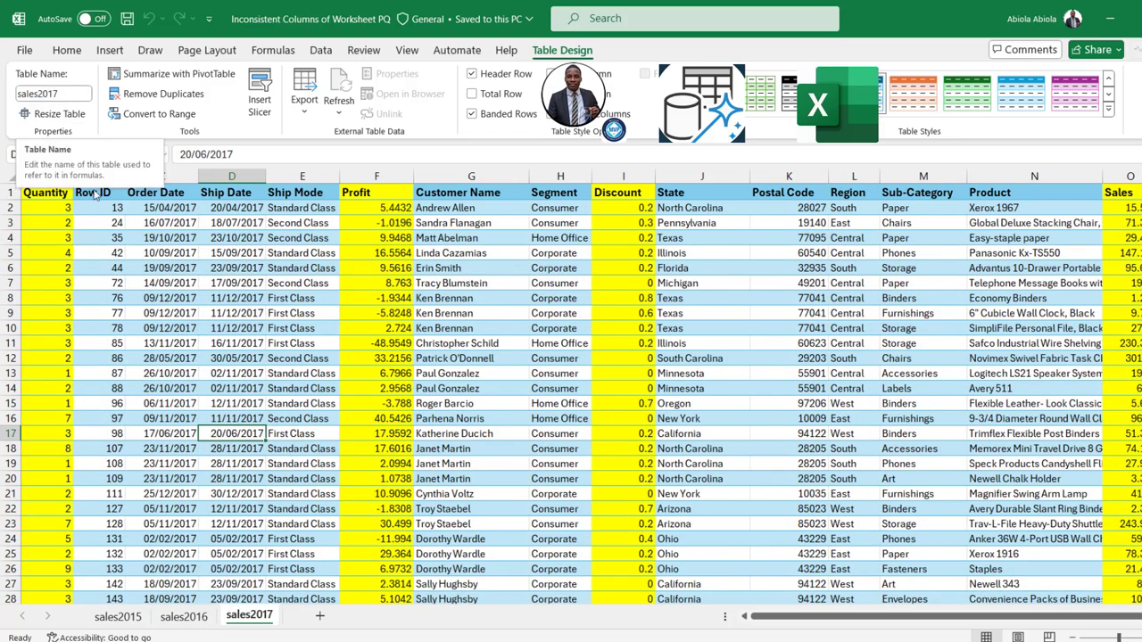
click(191, 317)
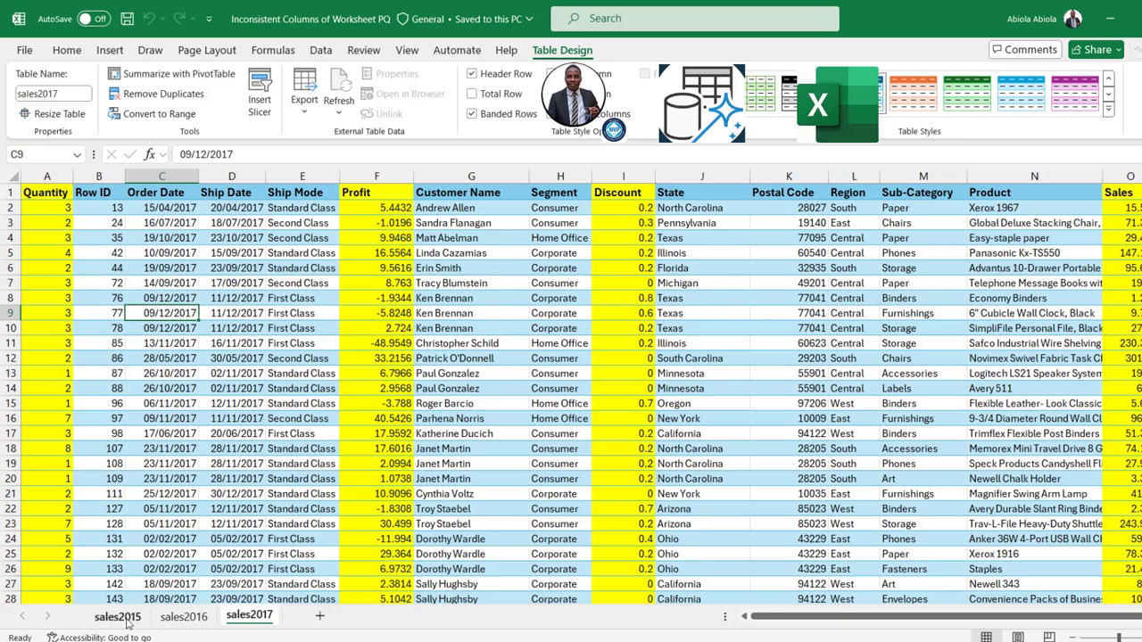
- Load the sales2015 table from its worksheet into the Power Query Editor as a new query
click(127, 622)
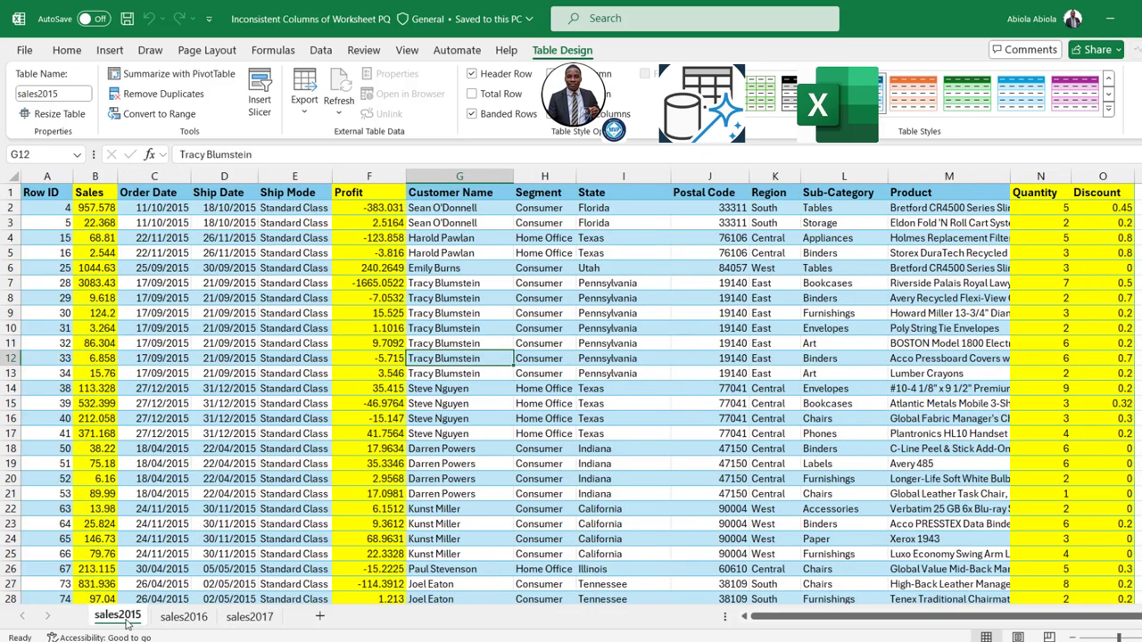
click(331, 50)
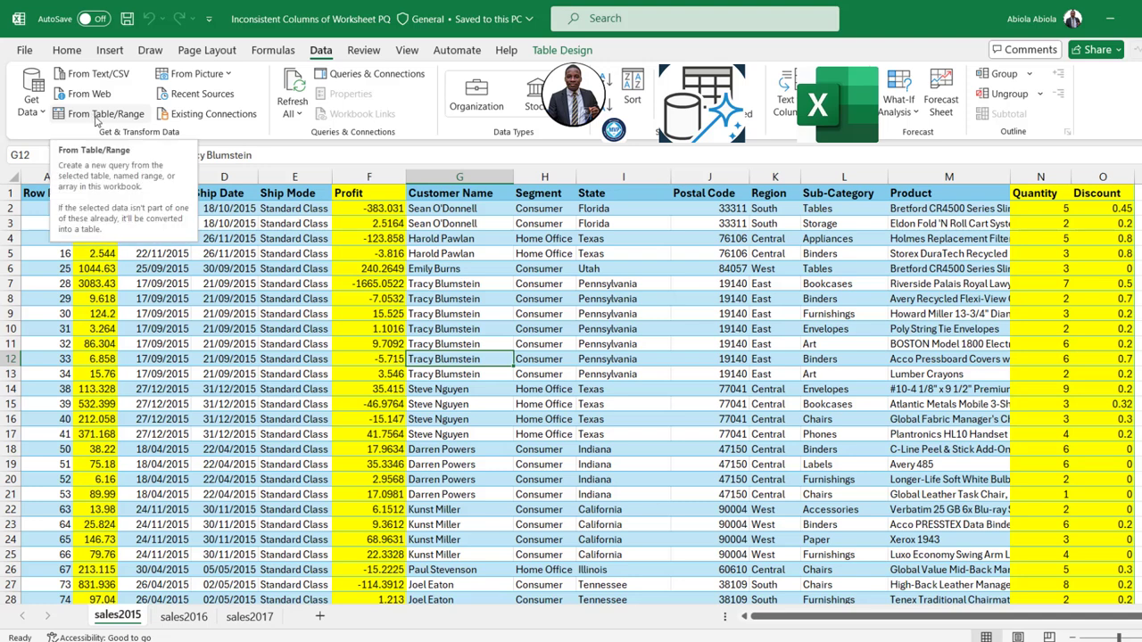
click(313, 297)
click(565, 298)
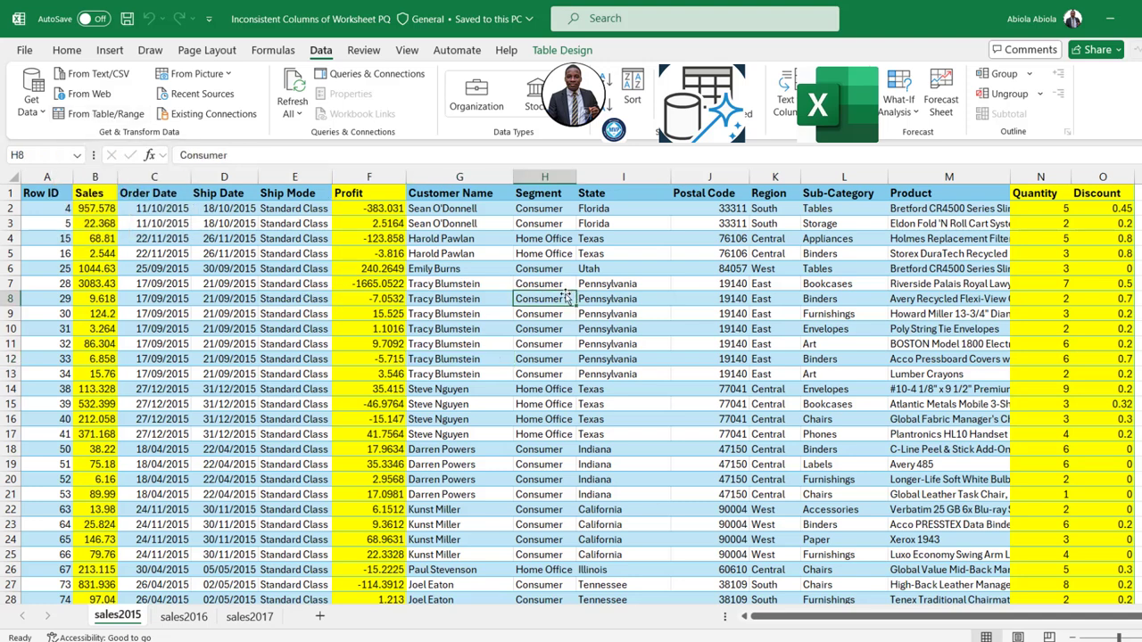
right_click(565, 299)
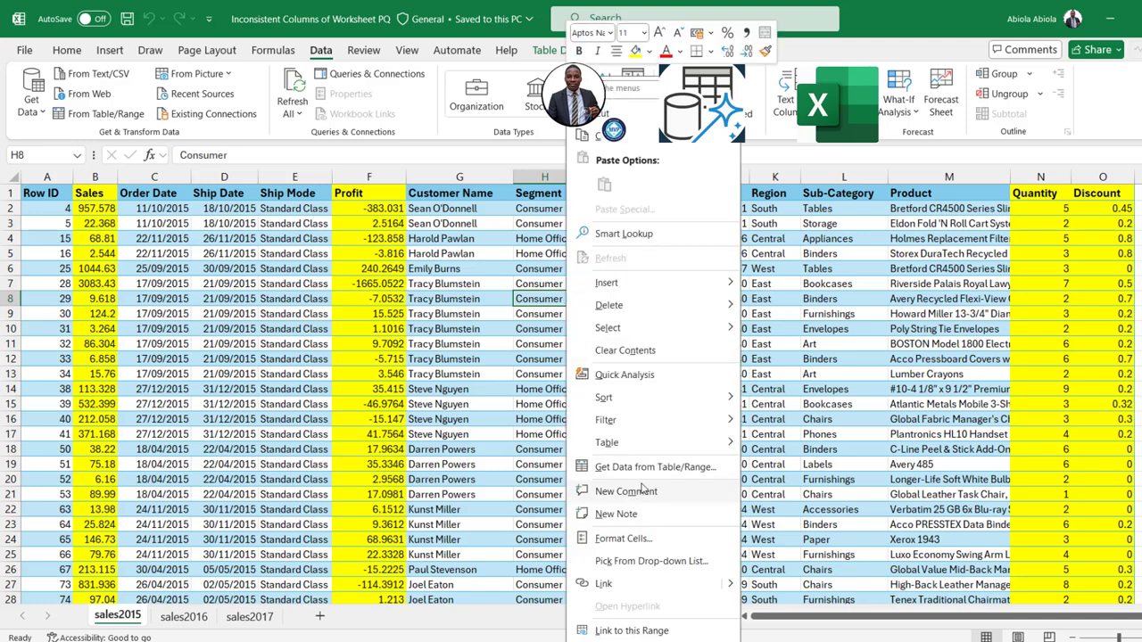
click(669, 474)
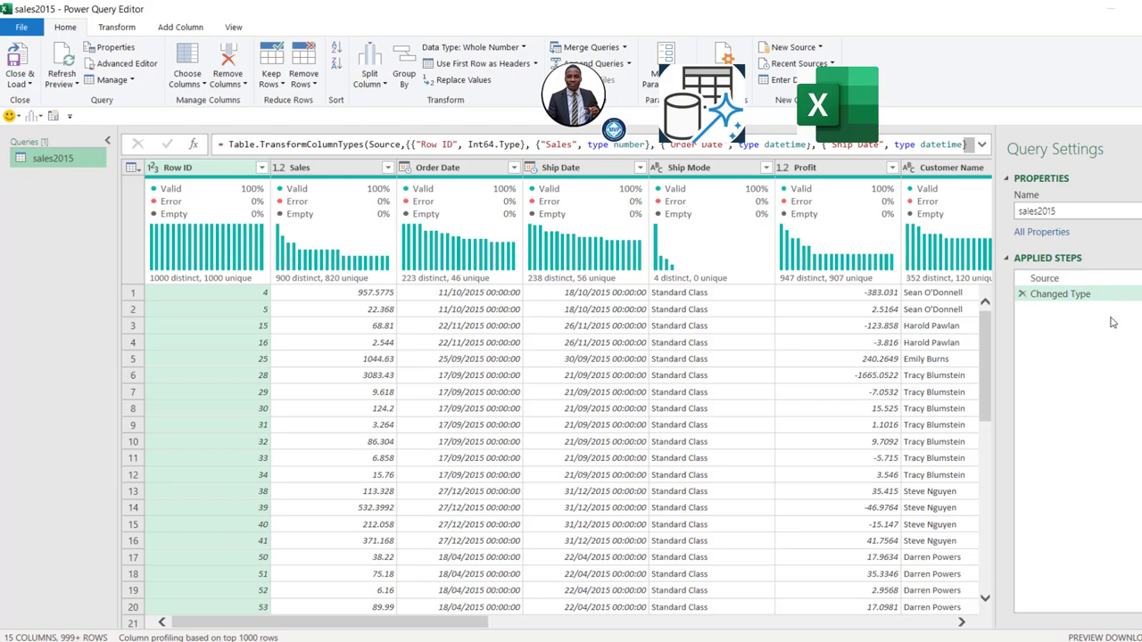
- Examine the Source step's formula in the sales2015 query, including its table name and Content reference
click(1057, 282)
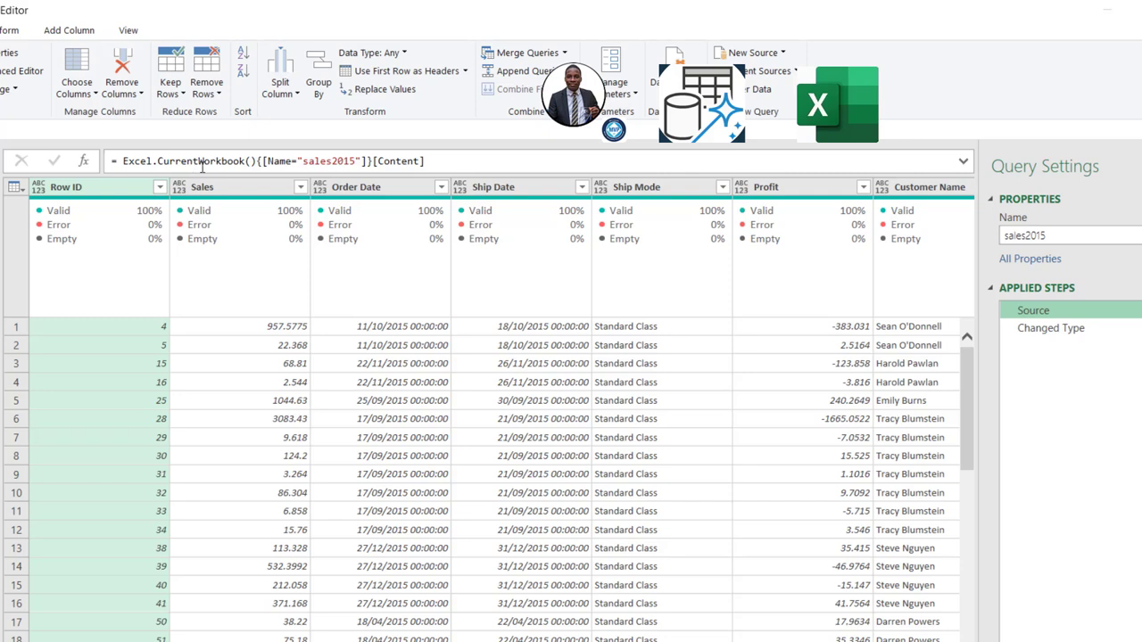
click(273, 162)
drag(302, 161, 427, 161)
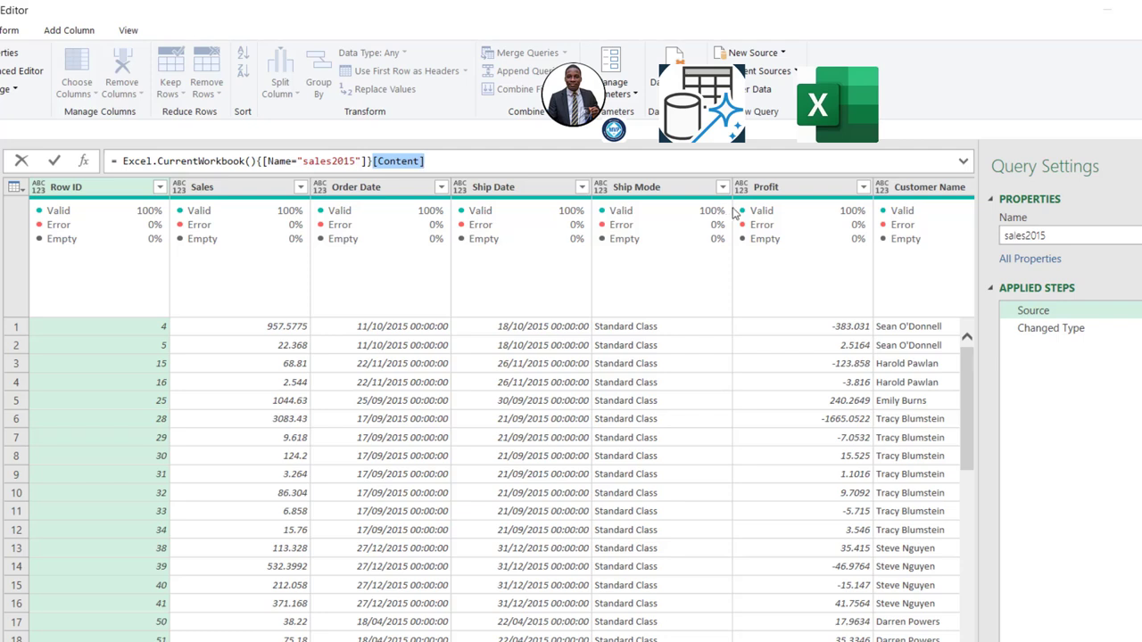
- Review the column data types set by the Changed Type step, and delete that step from the sales2015 query
click(1076, 337)
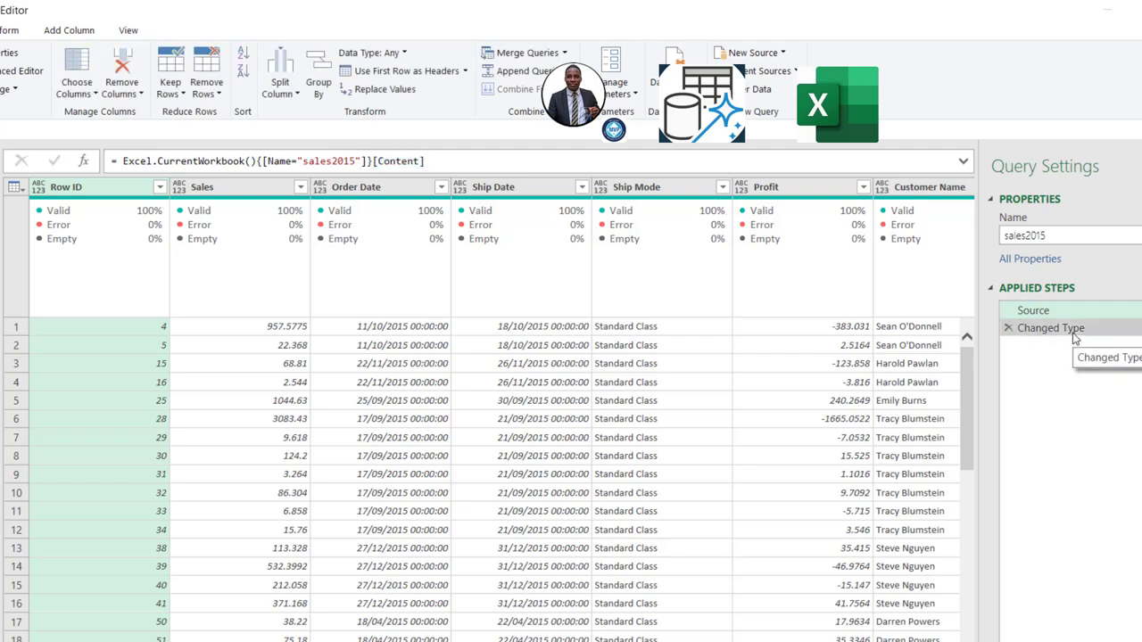
click(1071, 328)
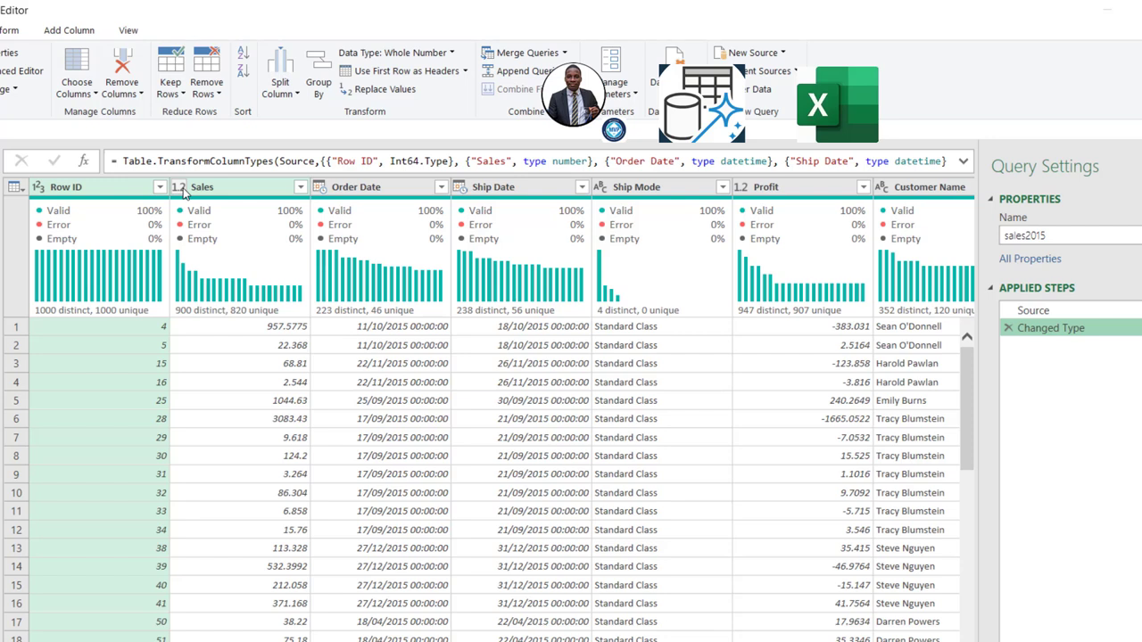
mouse_move(326, 210)
click(1010, 329)
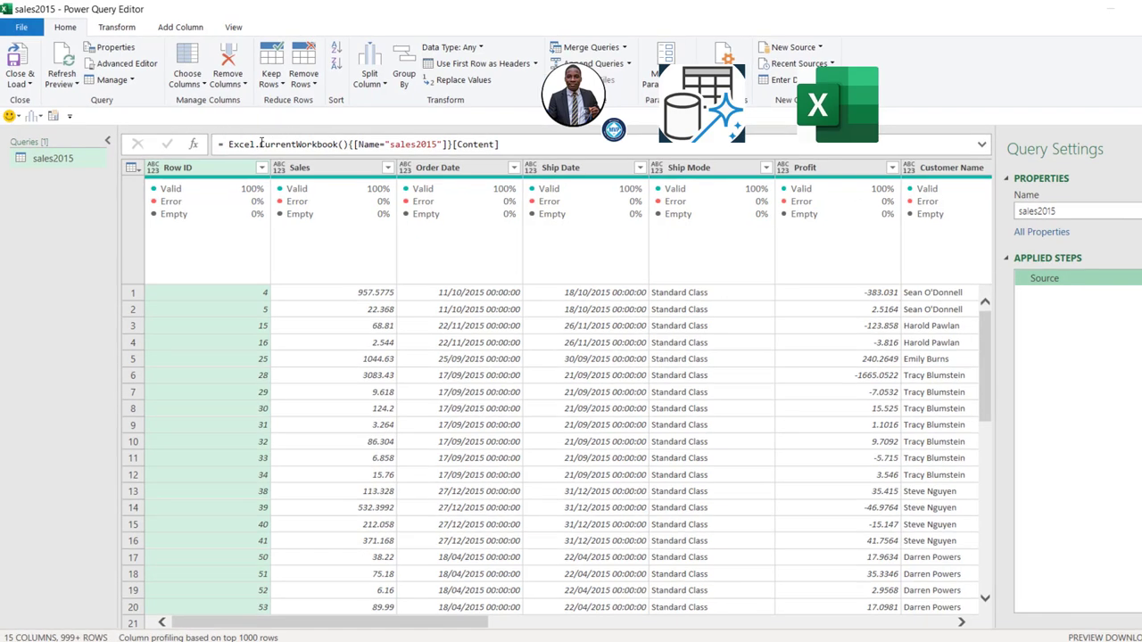
- Compare the table name in the sales2015 query's Source formula with the workbook's sheets and inspect its Content reference
click(364, 144)
drag(391, 143, 434, 143)
double_click(541, 12)
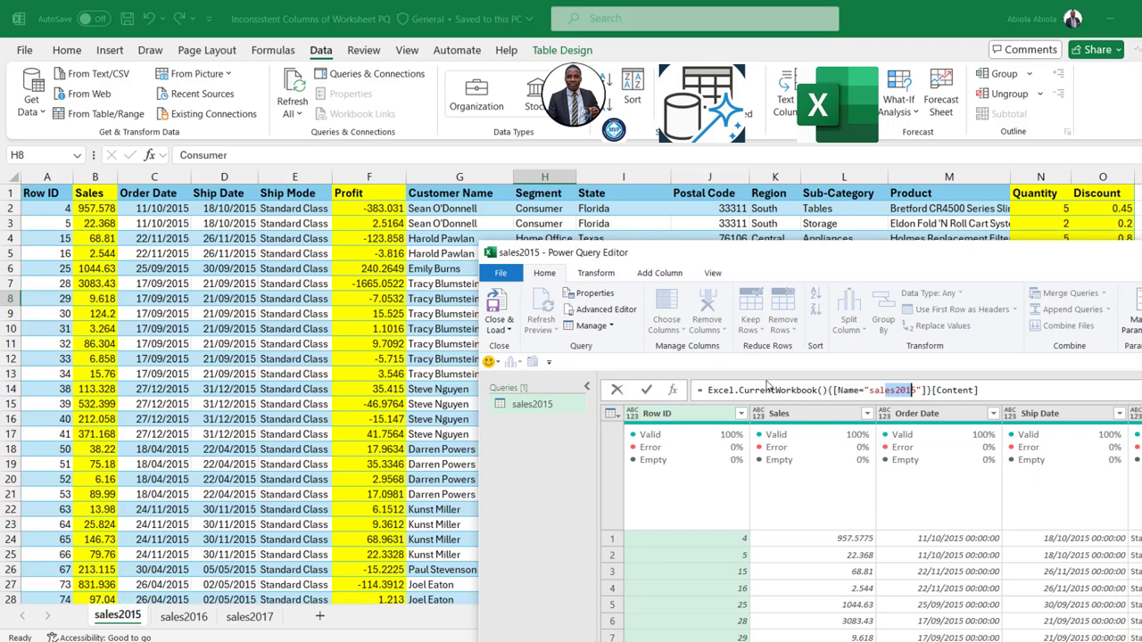
double_click(964, 261)
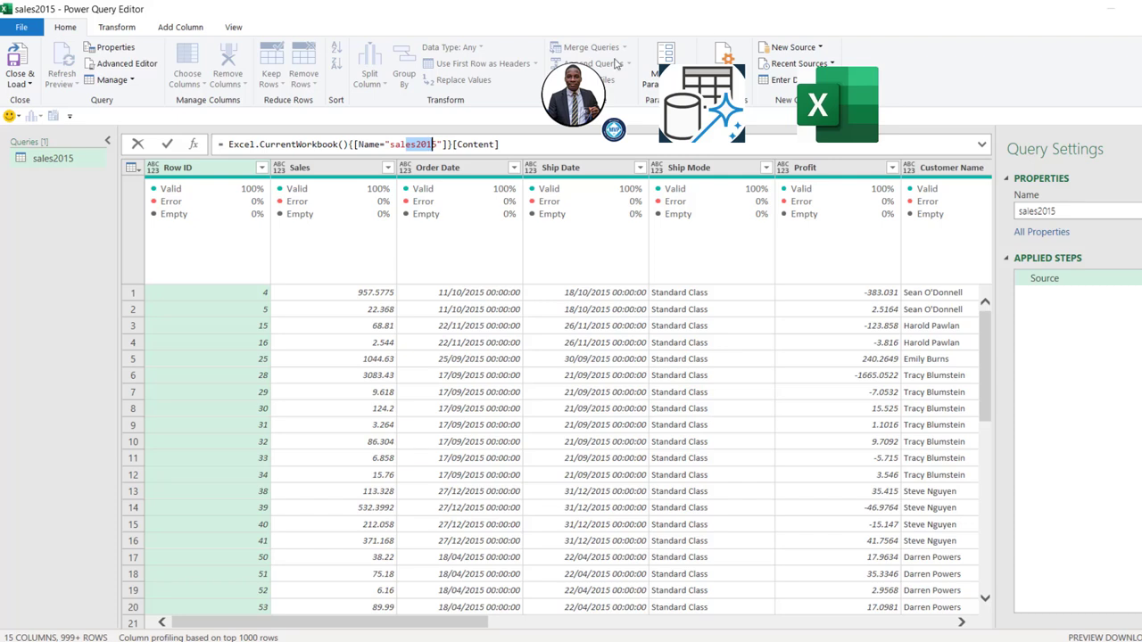
click(513, 142)
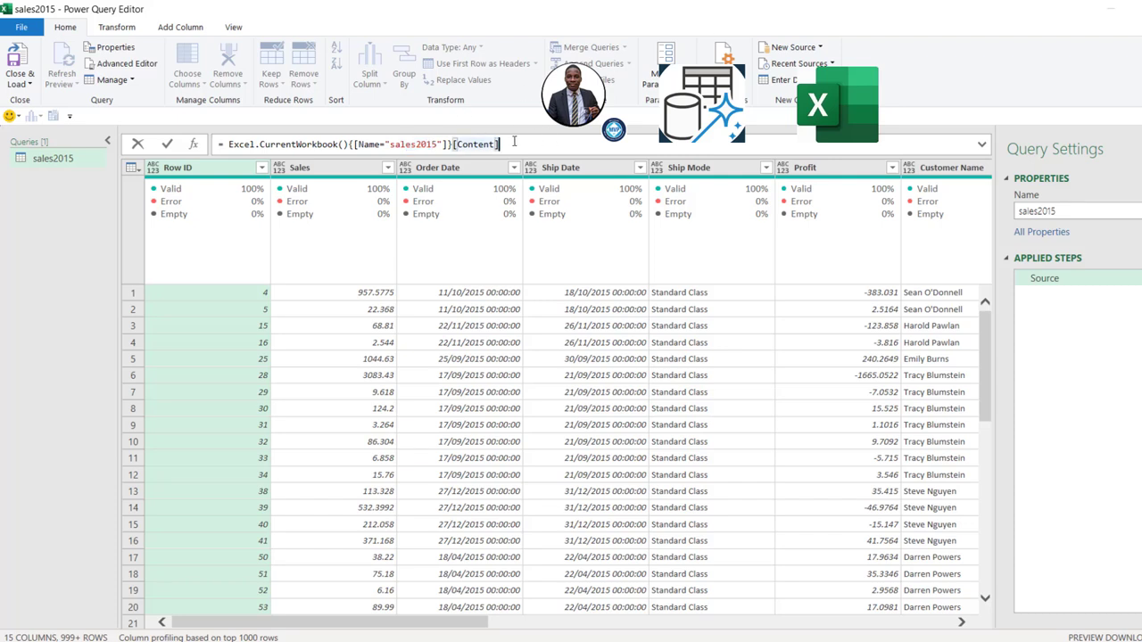
- Duplicate the sales2015 query and rename the copy all_salesFiles
right_click(64, 161)
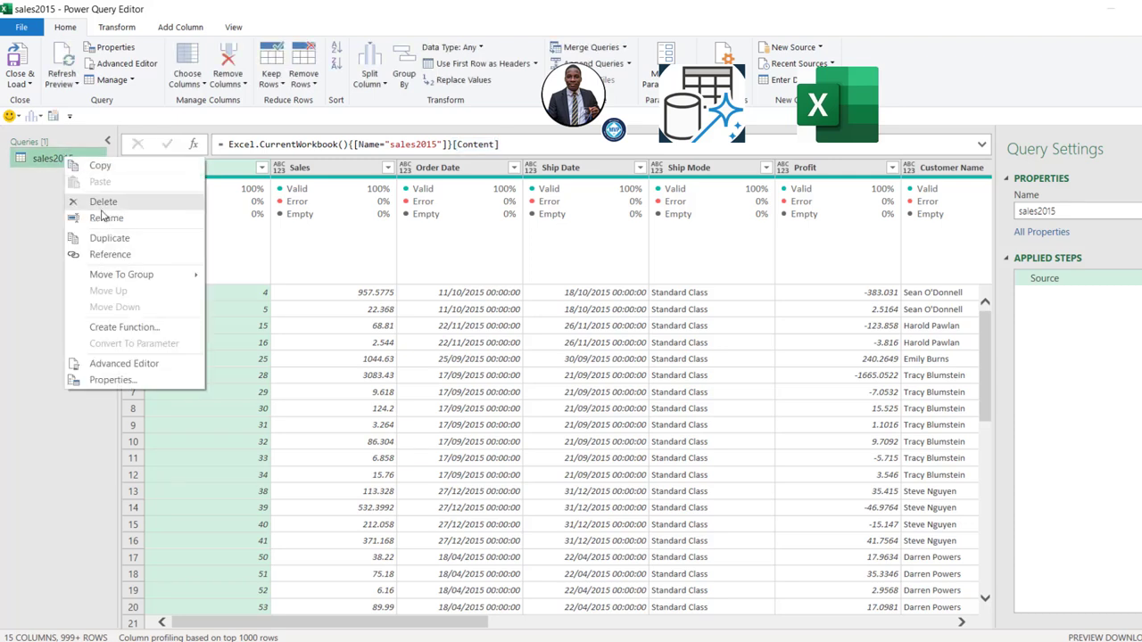
click(127, 243)
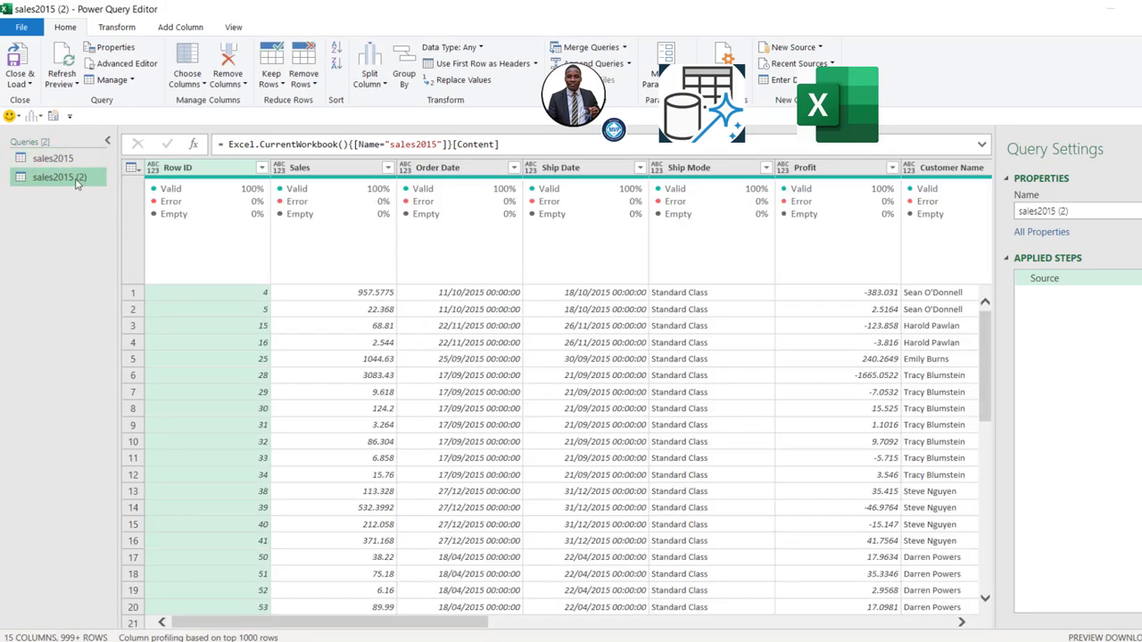
right_click(73, 181)
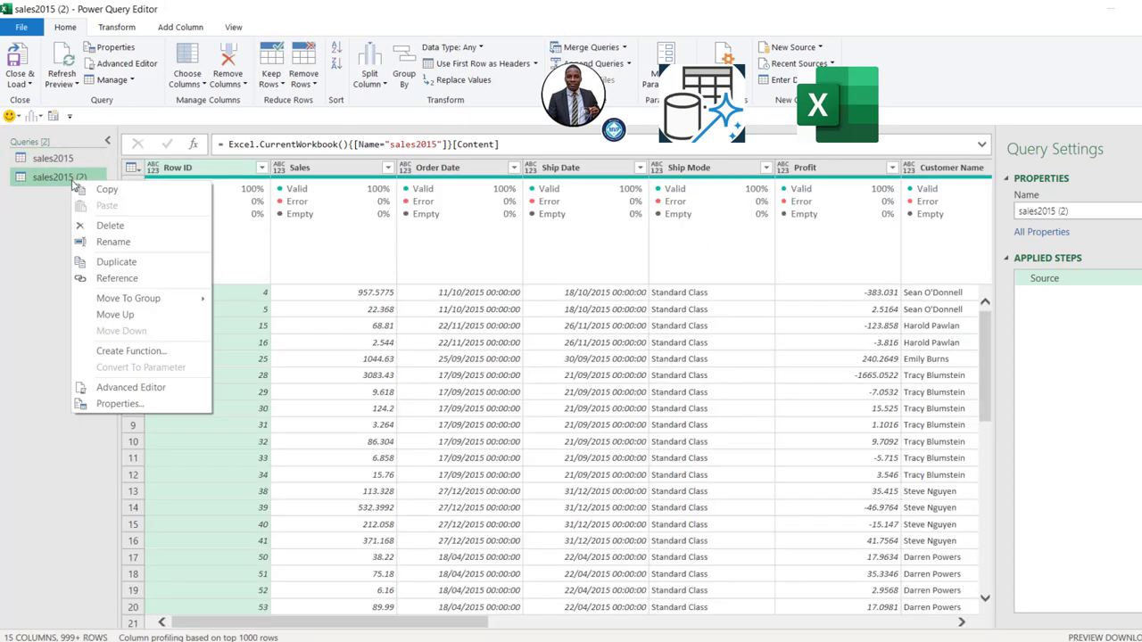
click(125, 242)
text(all_sales)
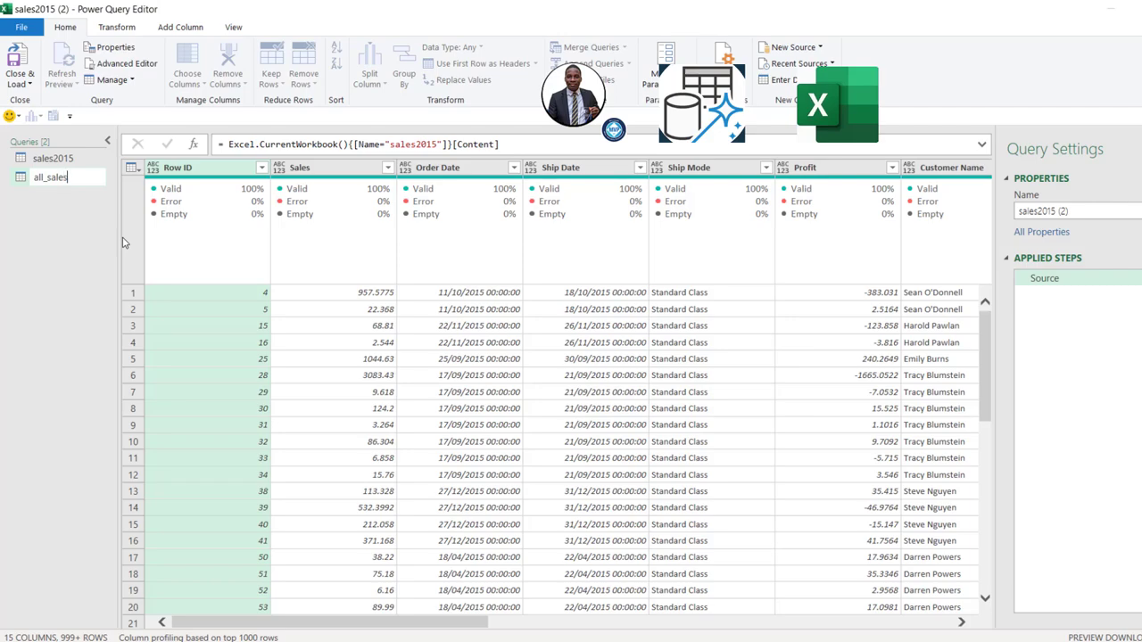
text(Files)
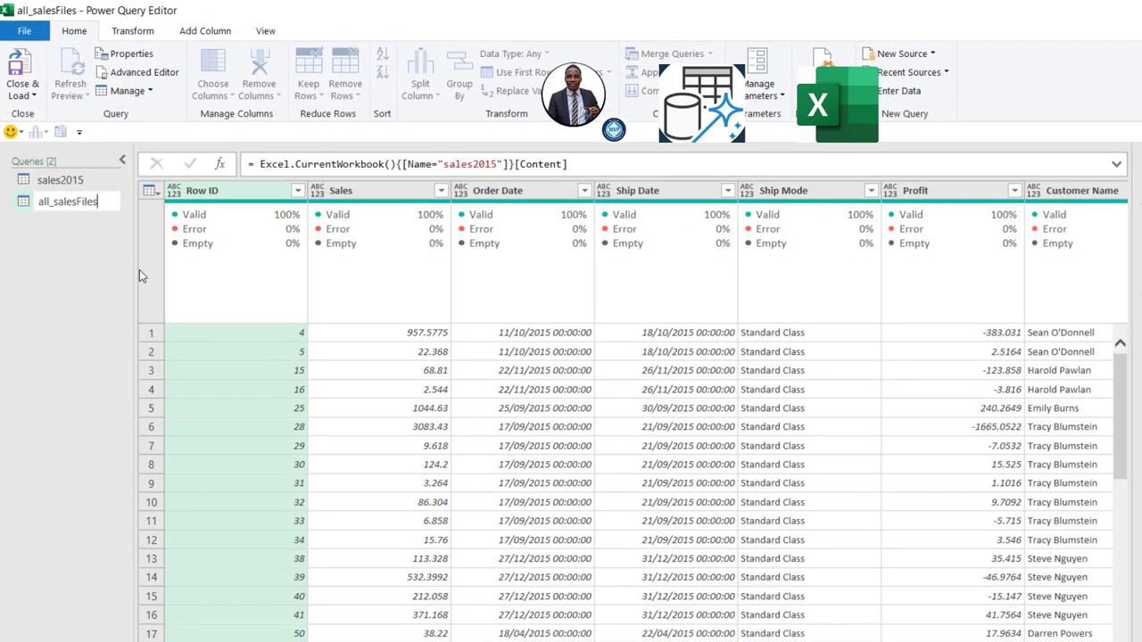
key(Return)
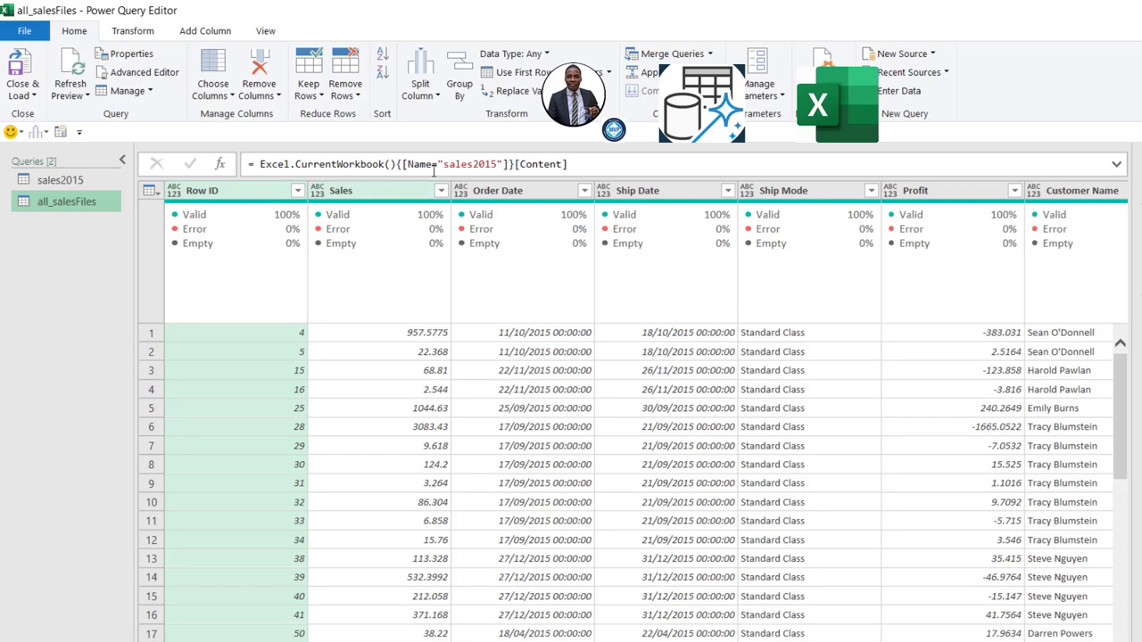
- Shorten the all_salesFiles source formula to = Excel.CurrentWorkbook() by removing the sales2015 table filter and Content reference
click(580, 163)
drag(569, 164, 397, 165)
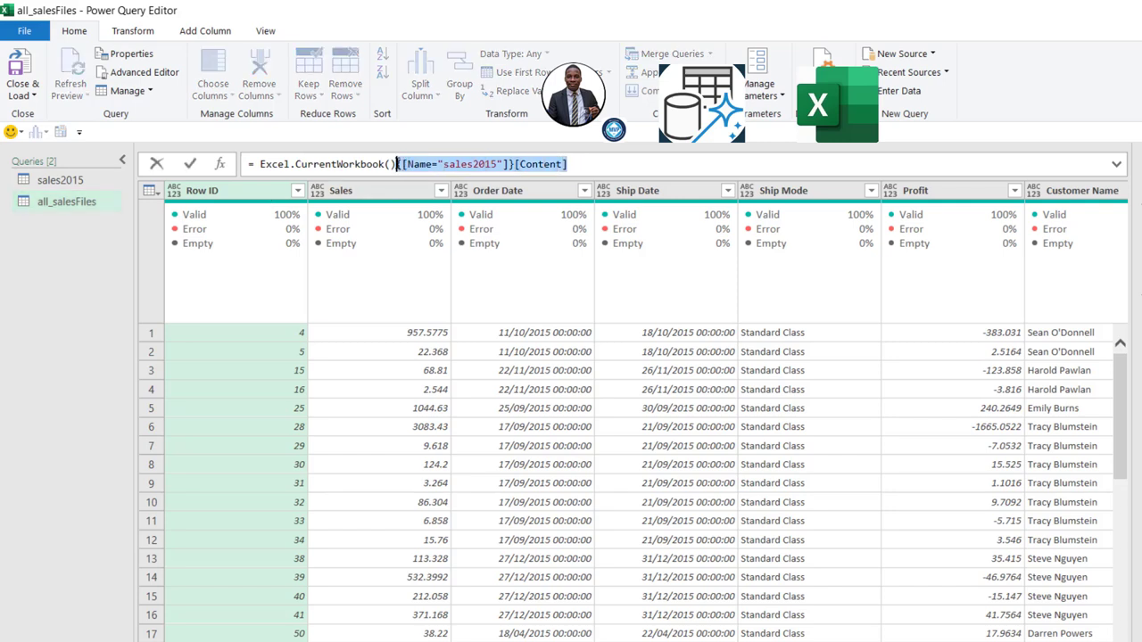
key(BackSpace)
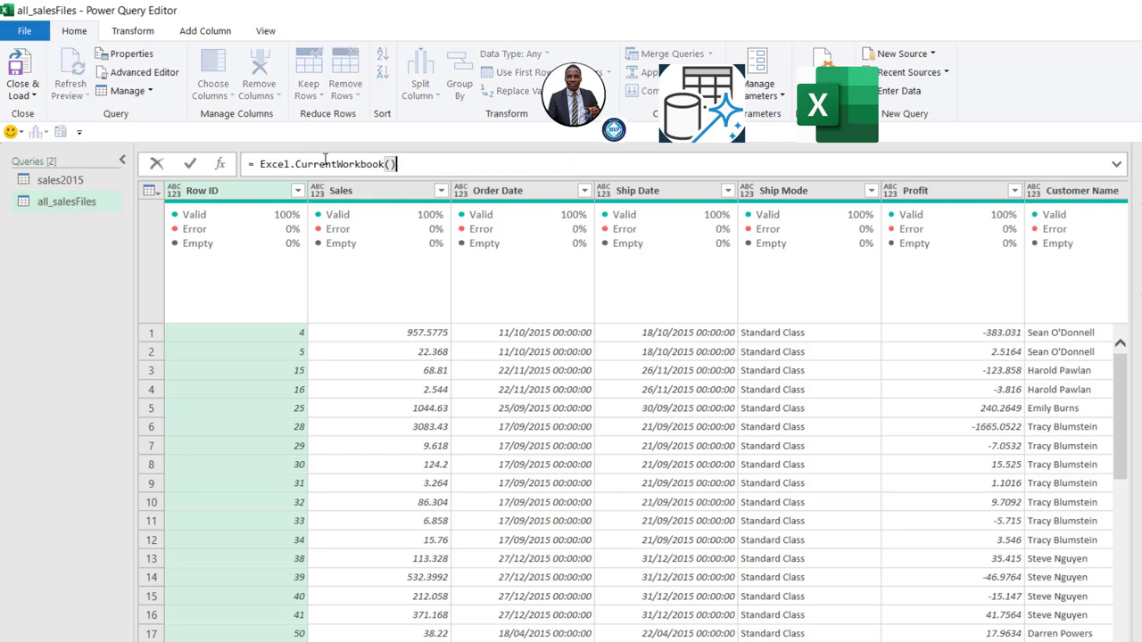
key(Return)
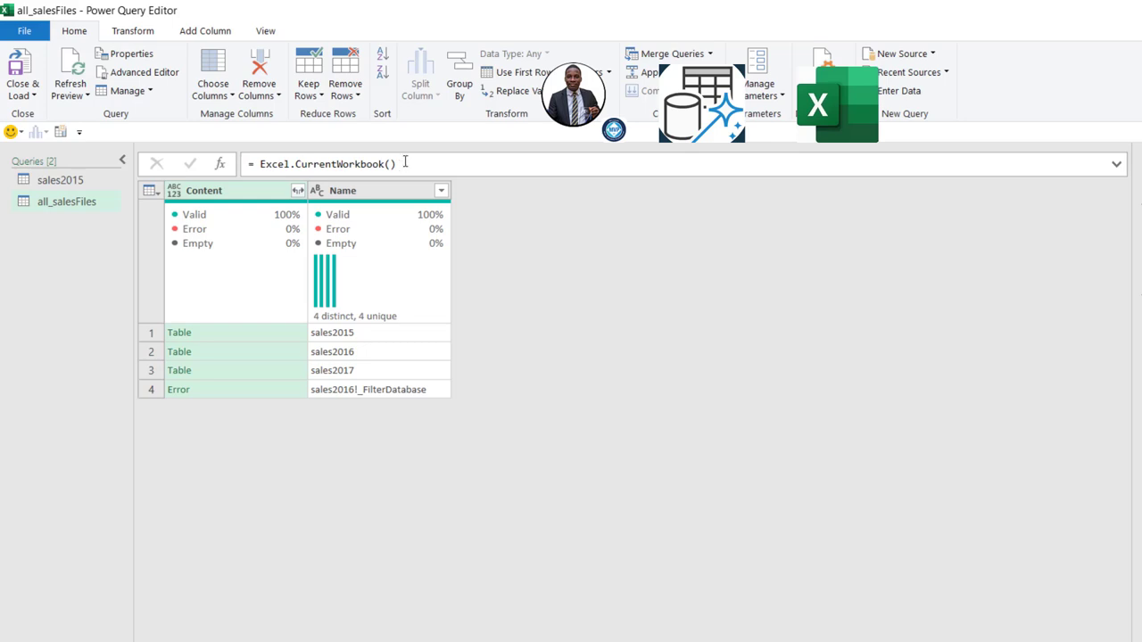
- Preview the contents of the sales2015 and sales2016 tables in an enlarged preview area
click(276, 332)
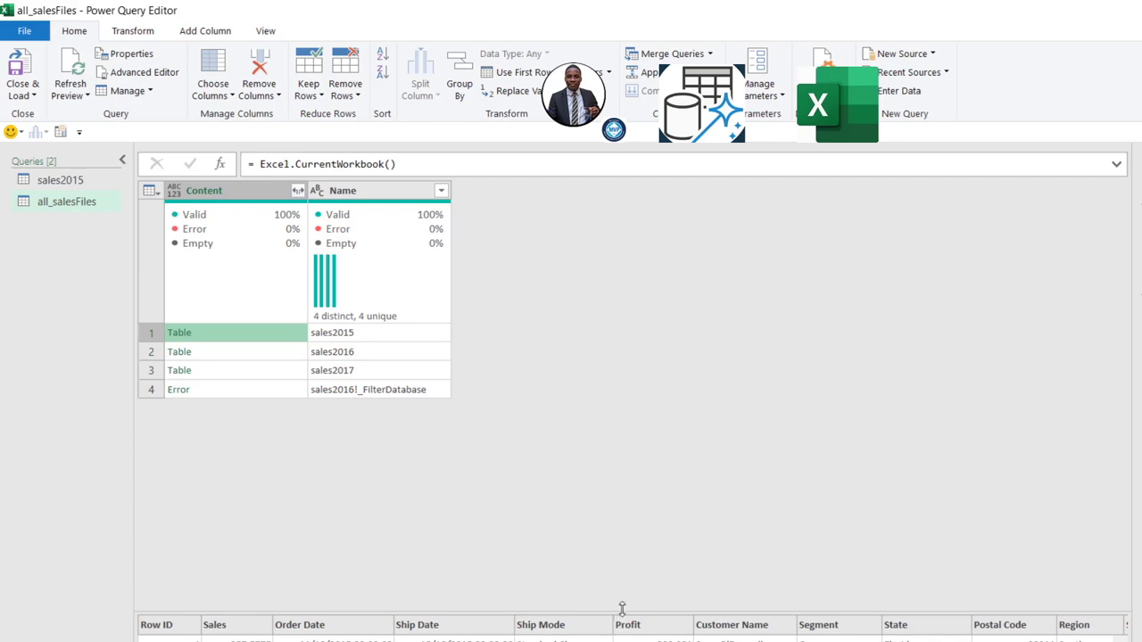
drag(622, 609, 676, 415)
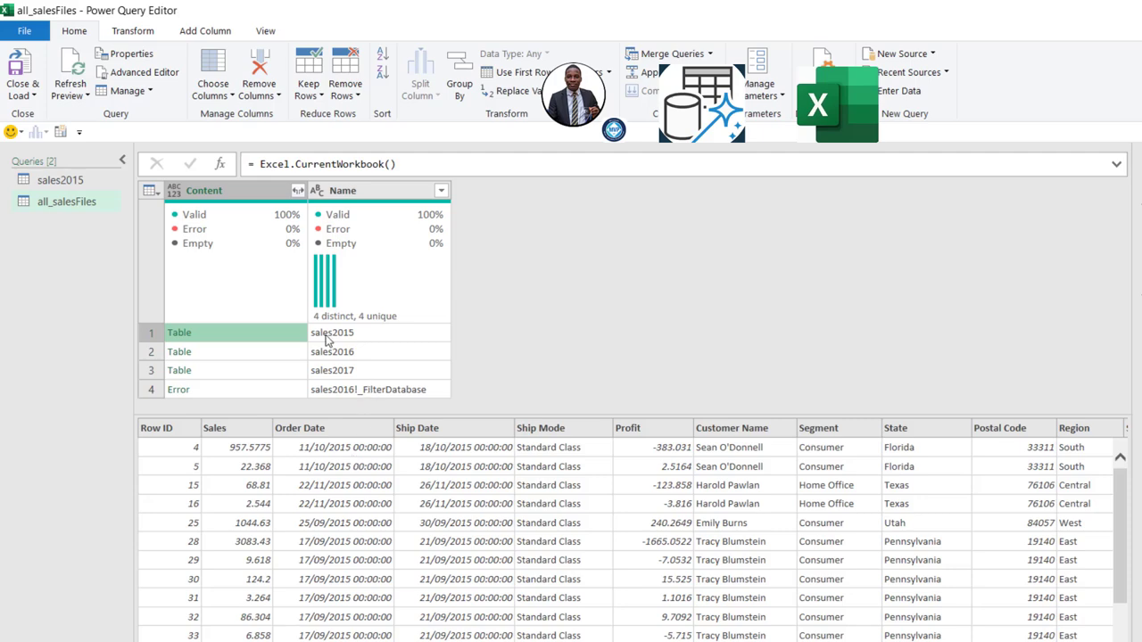
click(230, 354)
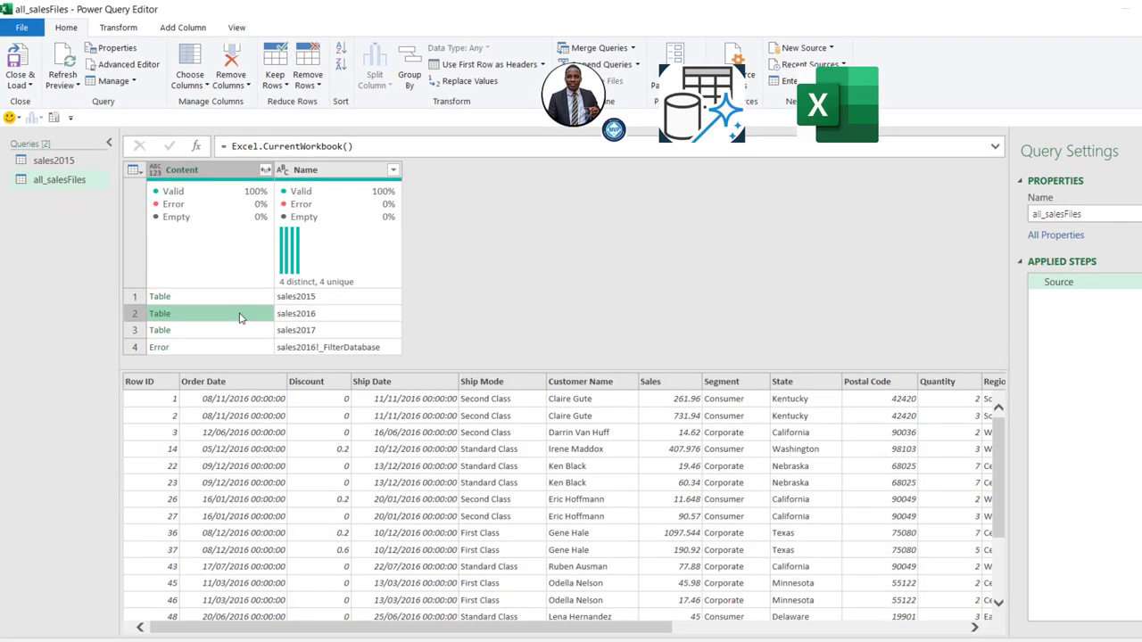
- Check the sales2017 and error entries in all_salesFiles, and filter the Name column to exclude sales2016!_FilterDatabase
click(248, 335)
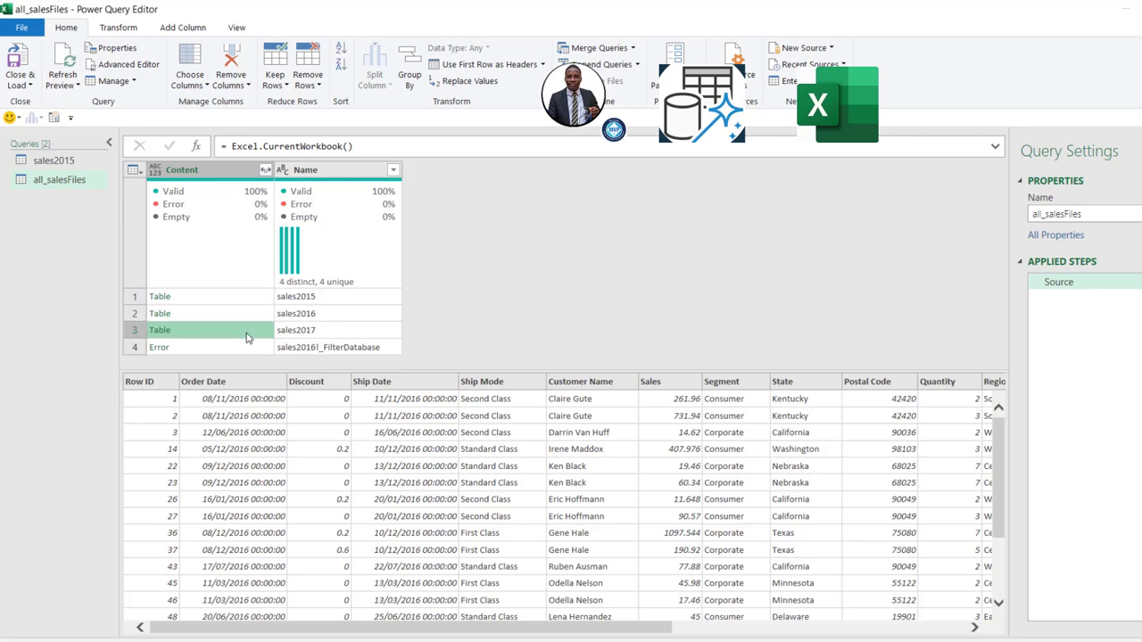
click(256, 346)
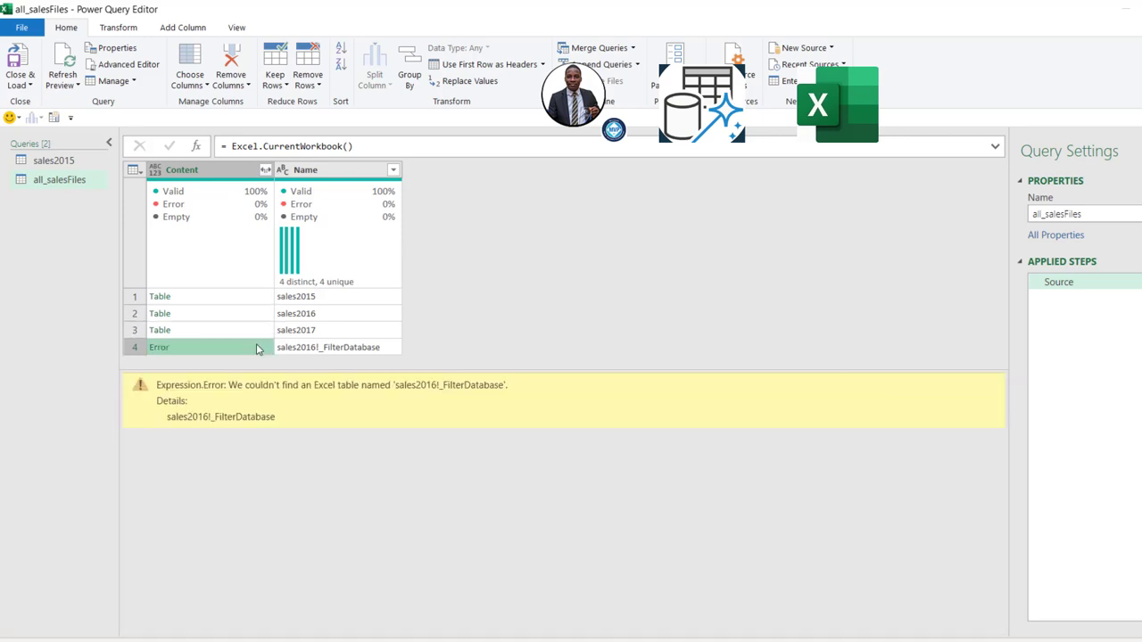
right_click(384, 352)
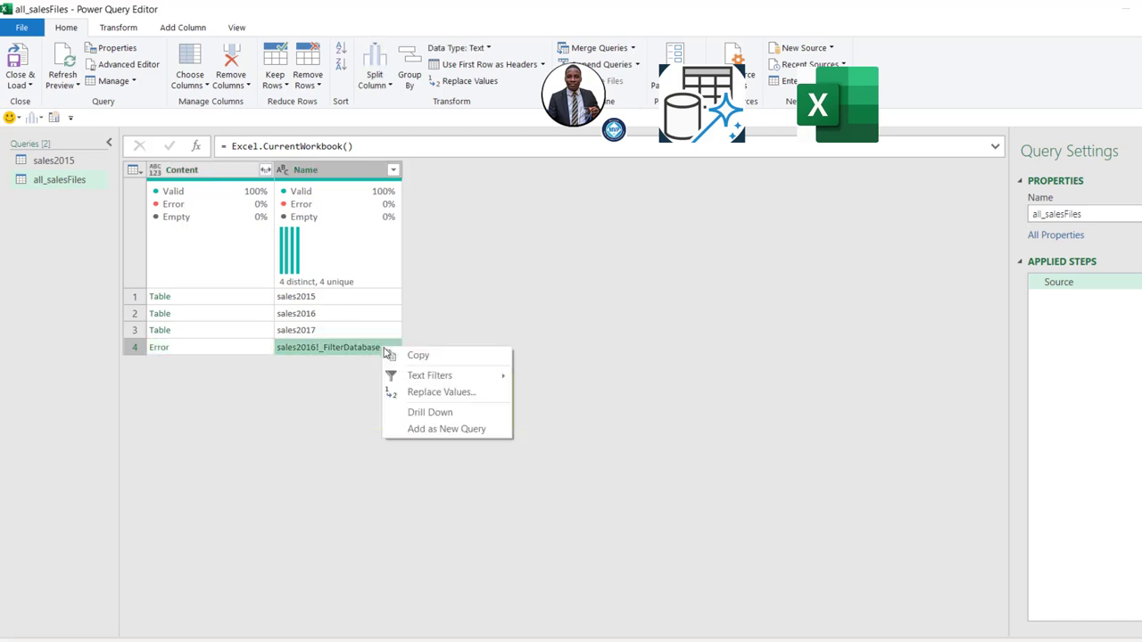
mouse_move(436, 383)
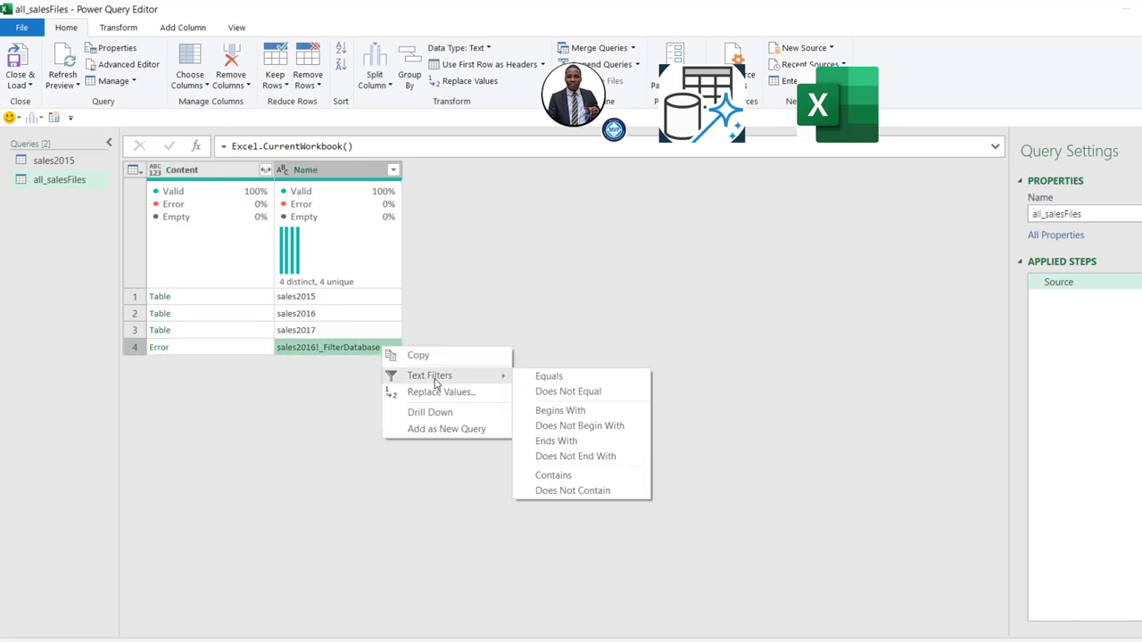
click(568, 394)
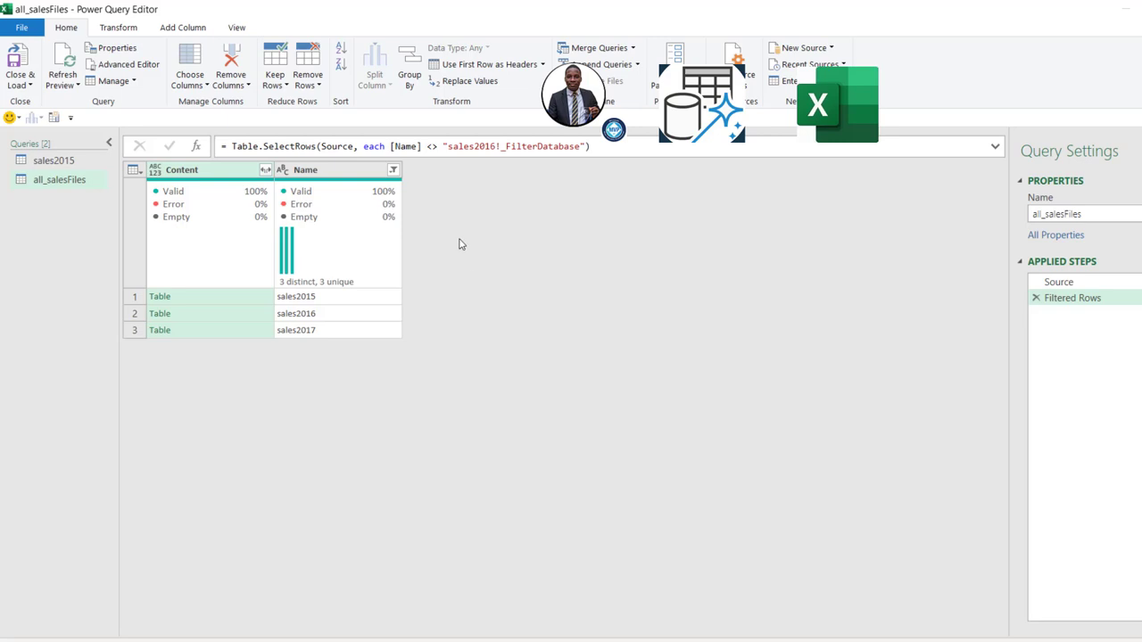
- Preview the three remaining sales tables and remove the Name column from all_salesFiles
click(254, 303)
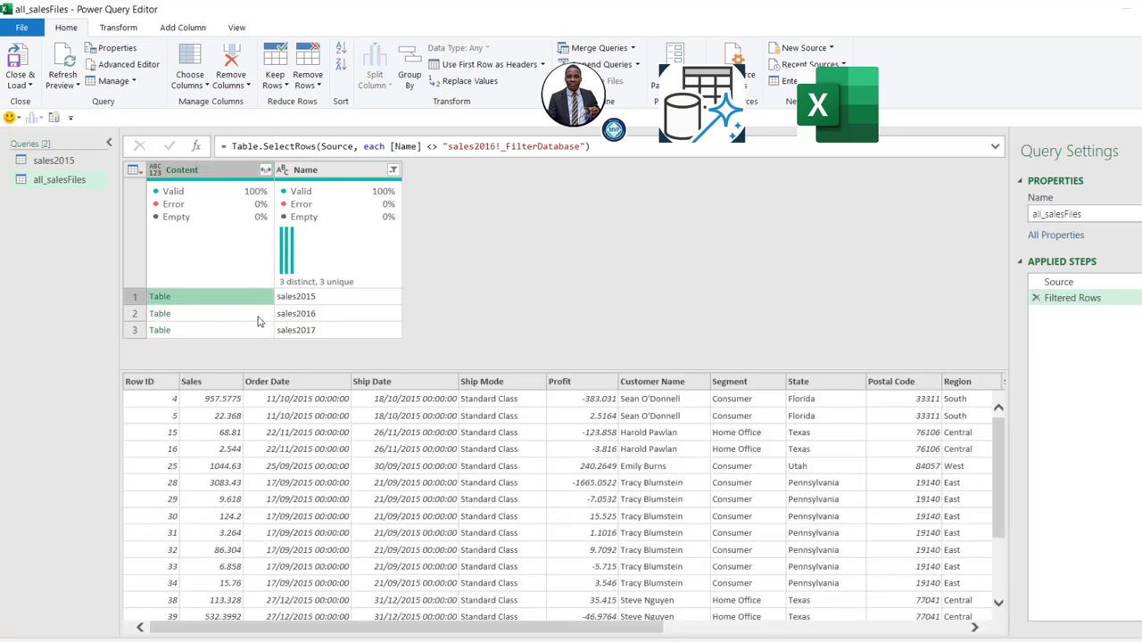
click(257, 317)
click(263, 332)
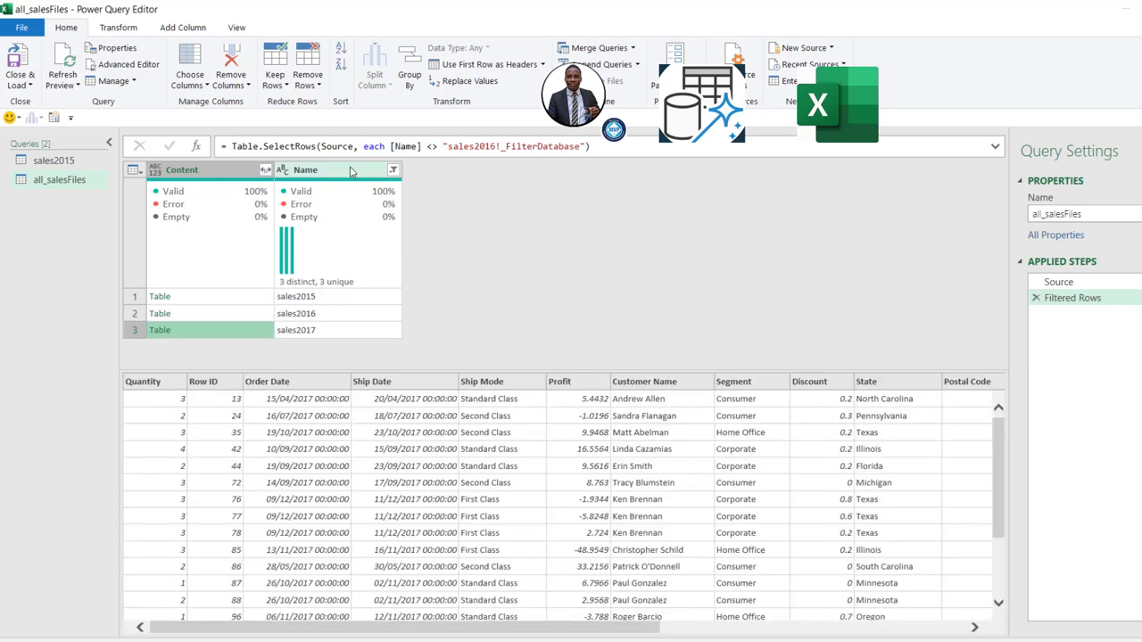
click(351, 171)
right_click(349, 170)
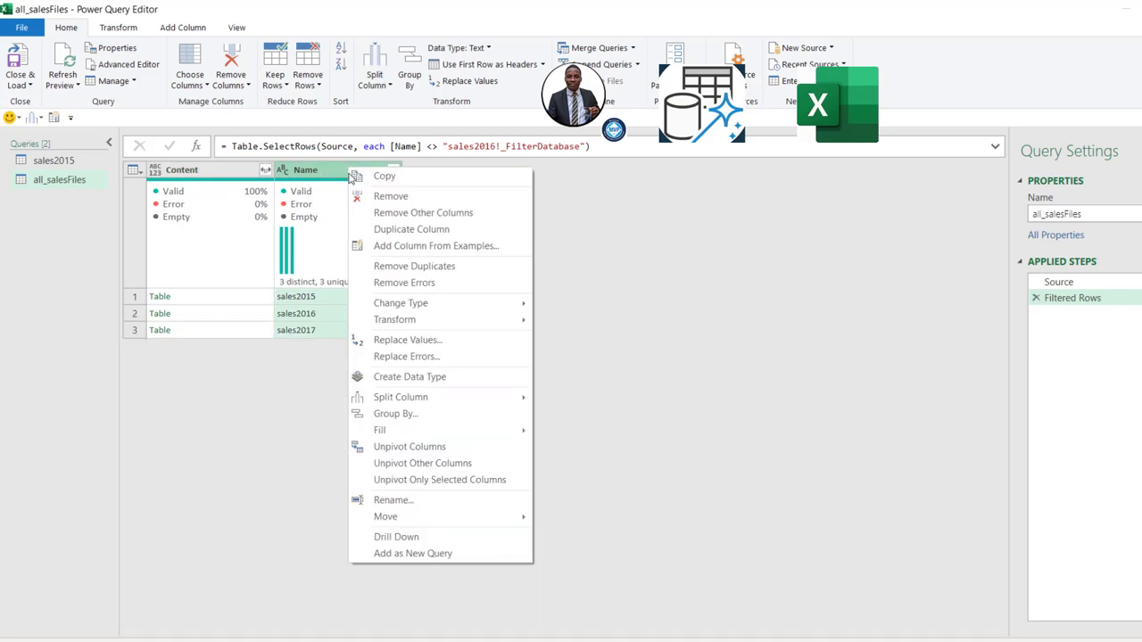
click(390, 196)
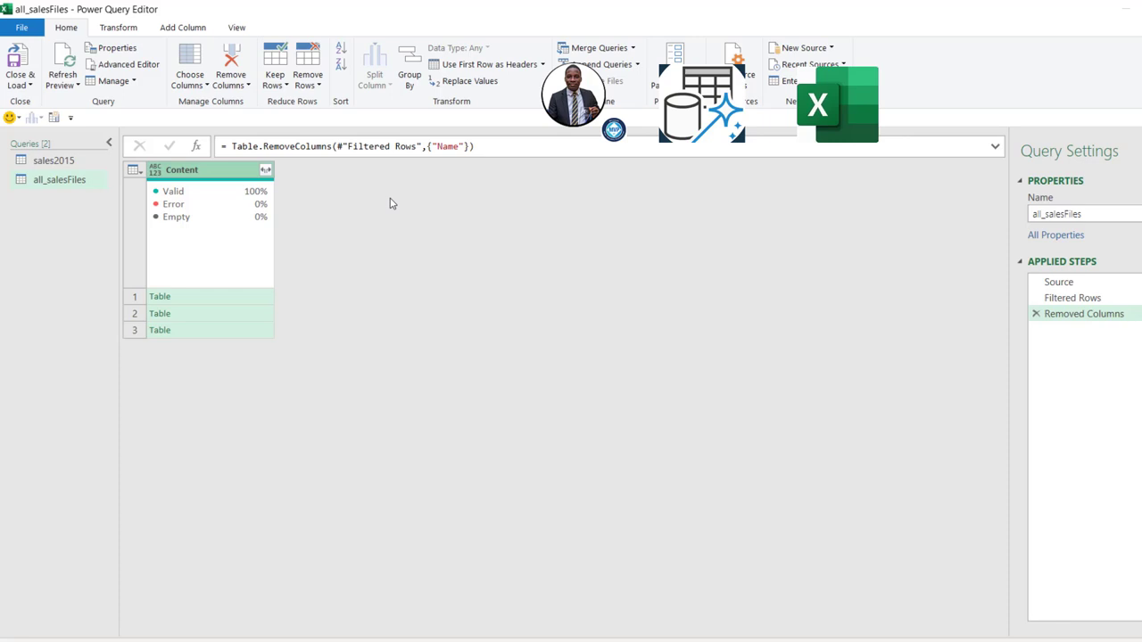
- Move the Profit column of the sales2015 query to the end of the table
click(56, 163)
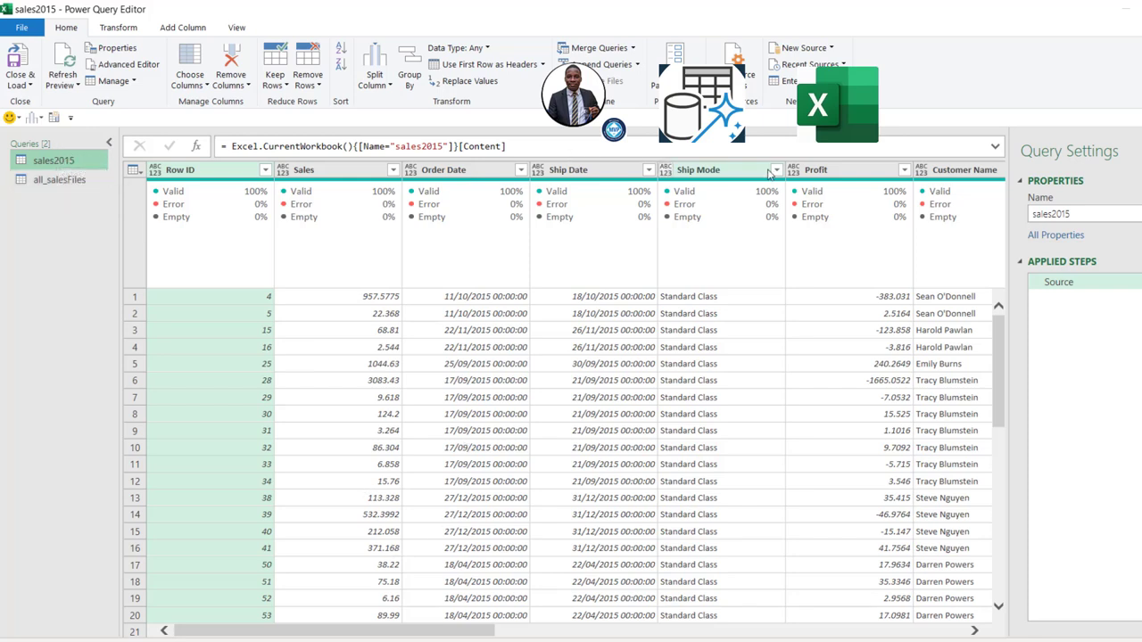
click(828, 172)
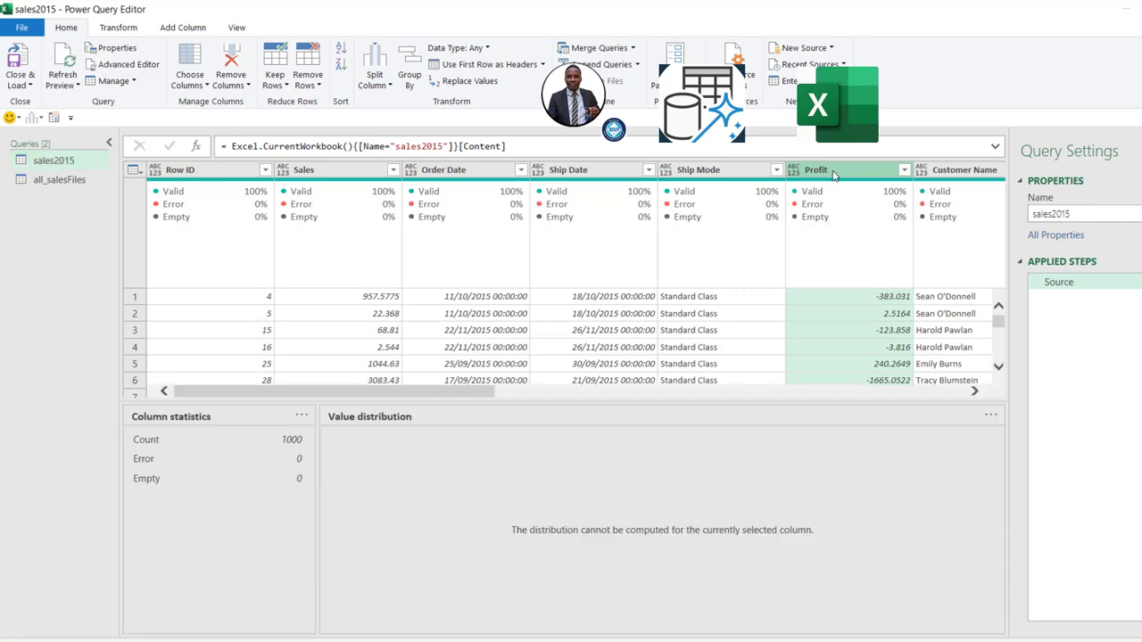
right_click(834, 176)
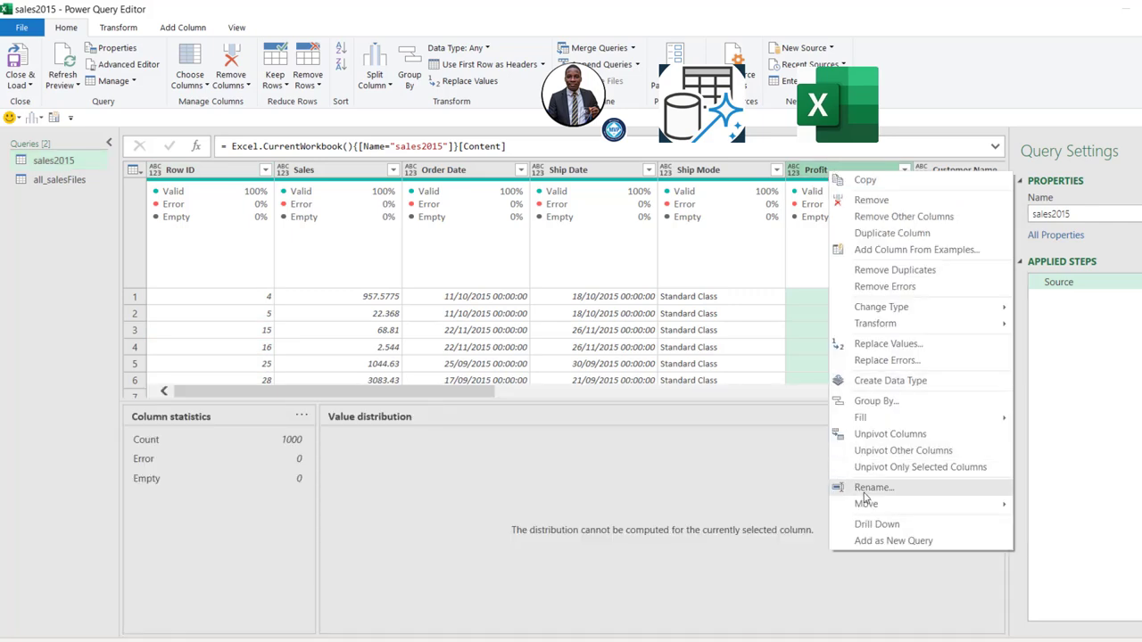
mouse_move(866, 505)
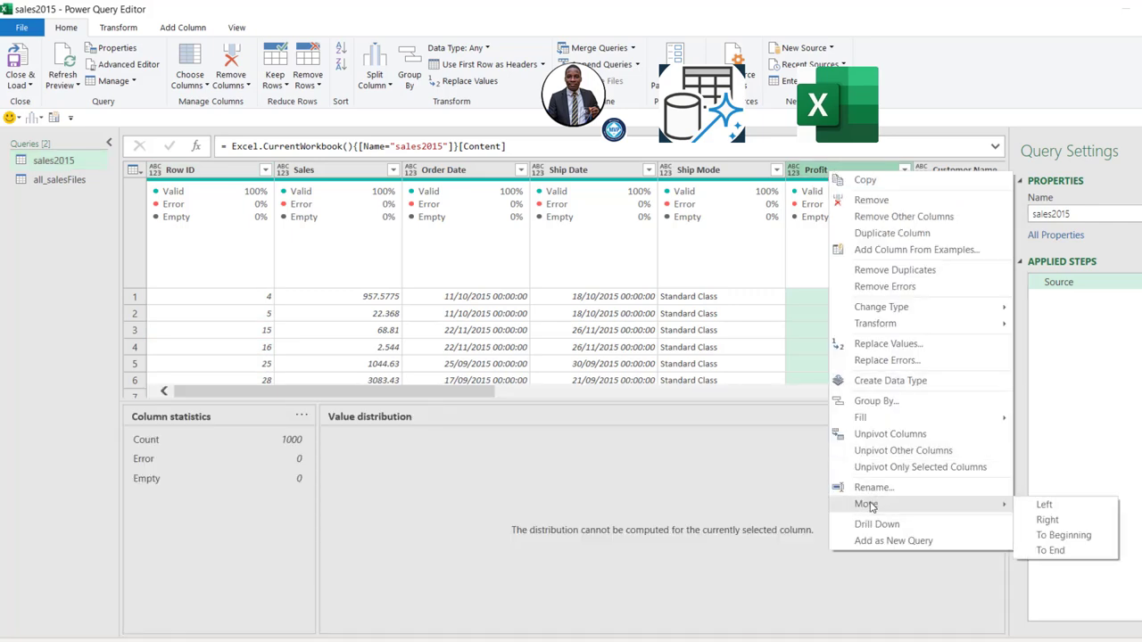
click(1056, 553)
drag(828, 631, 359, 631)
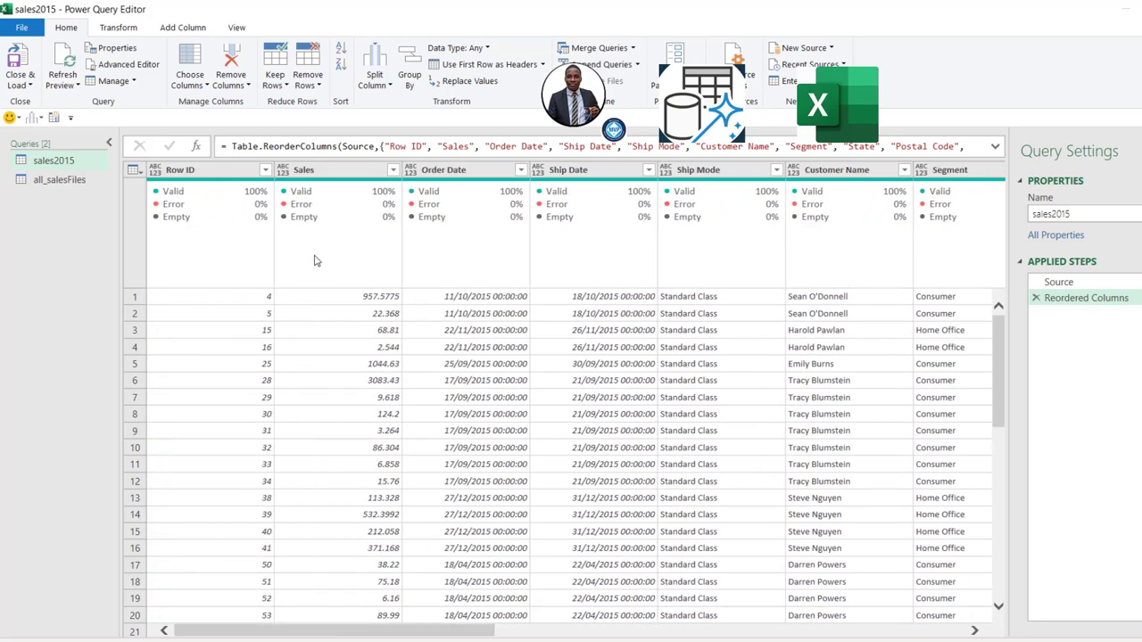
- Move the Sales column of the sales2015 query to the end, after Profit
click(335, 171)
right_click(335, 172)
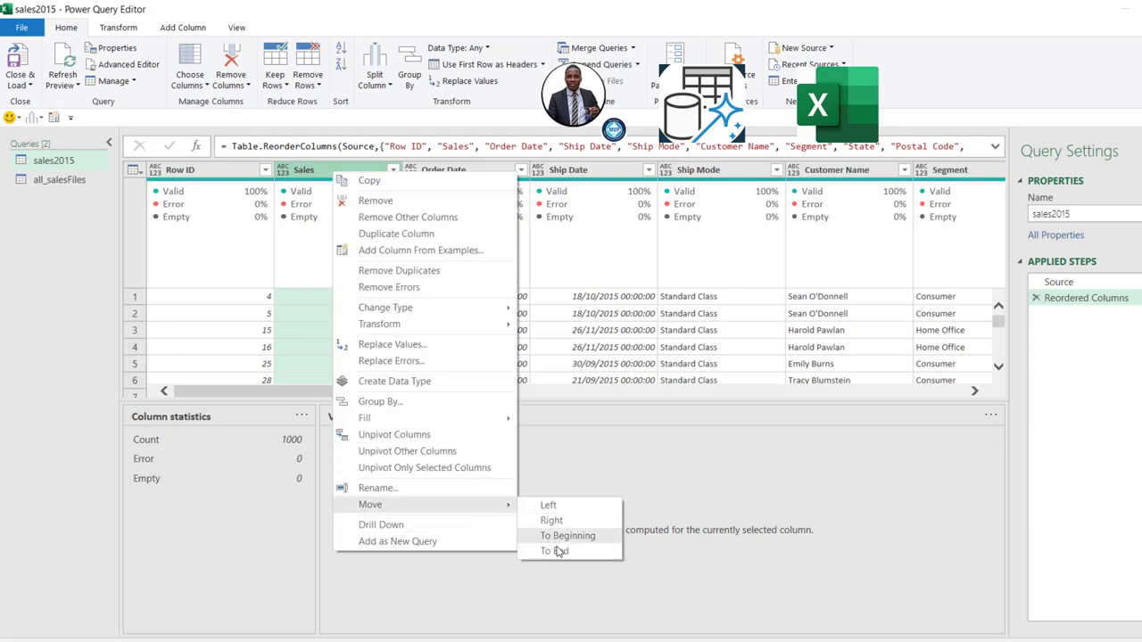
click(562, 555)
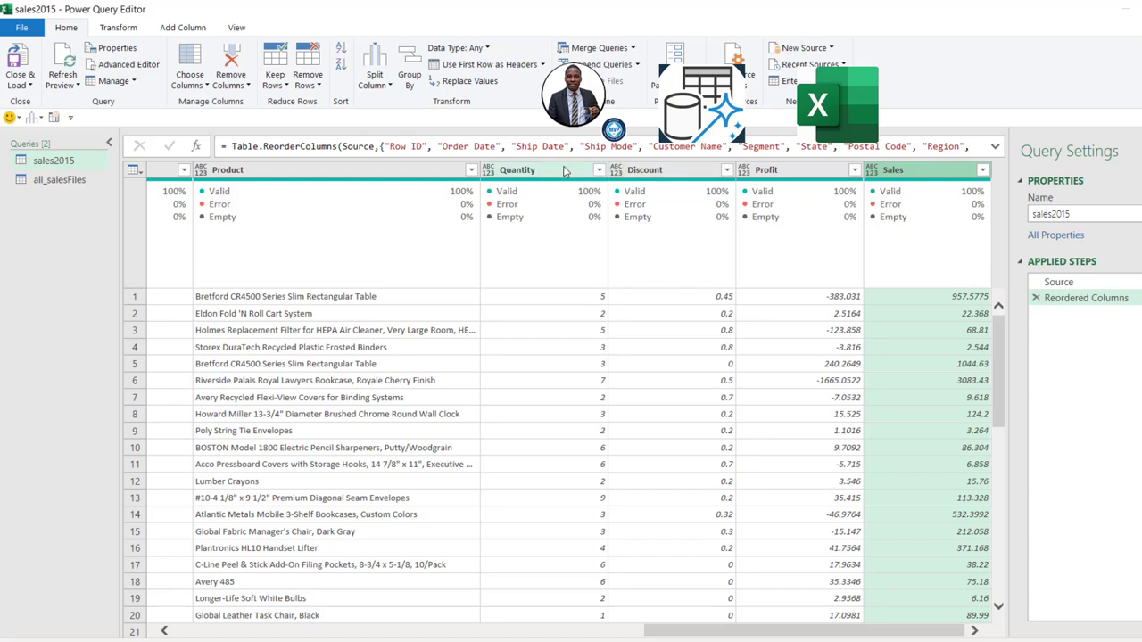
- Review the order of the last columns in sales2015 and preview the three nested tables in all_salesFiles for comparison
mouse_move(924, 183)
click(536, 171)
click(658, 174)
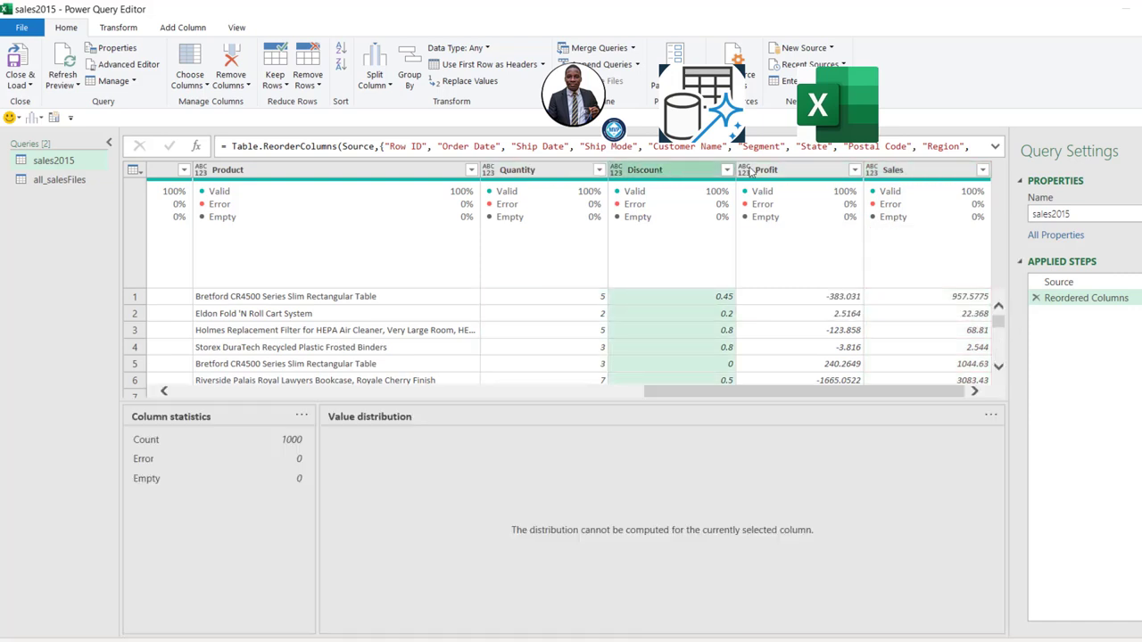
click(797, 174)
click(60, 181)
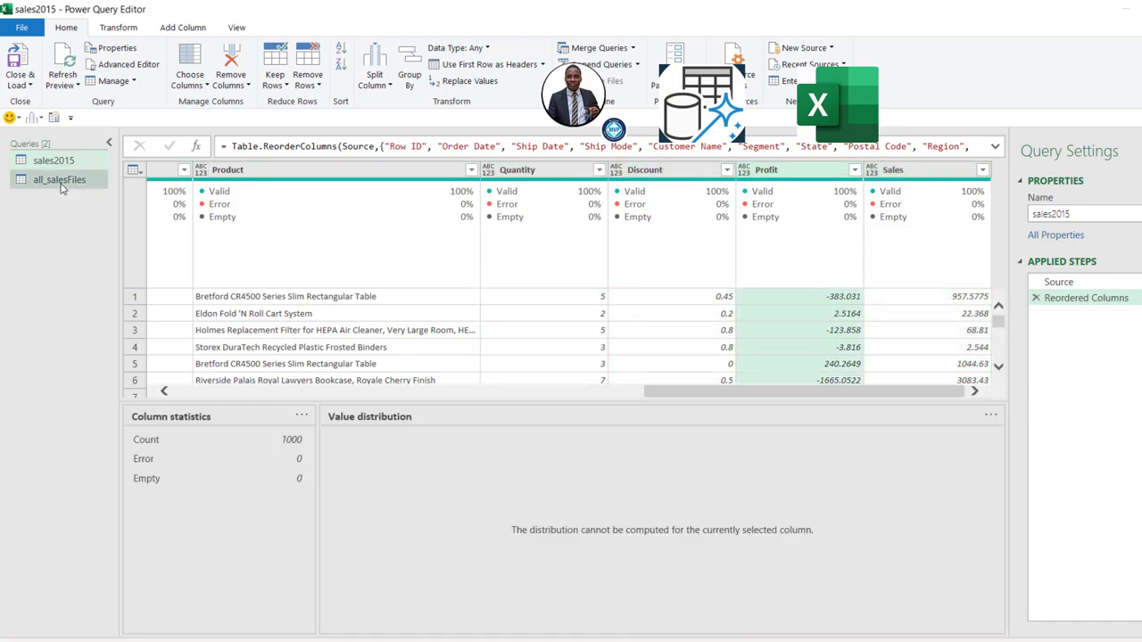
click(227, 296)
click(248, 314)
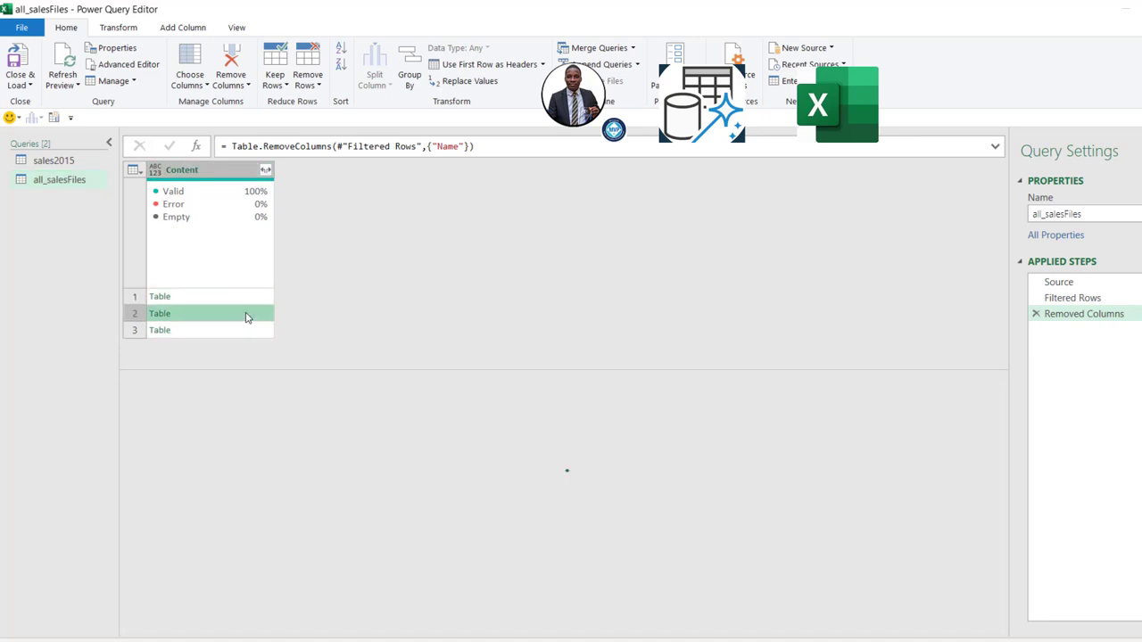
click(261, 331)
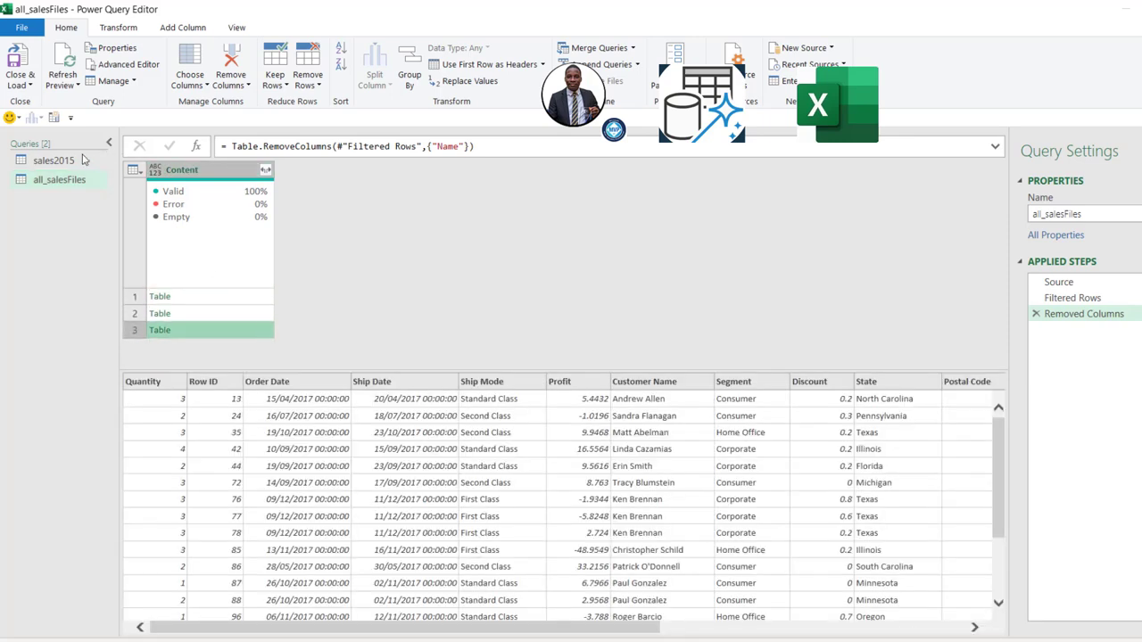
- Duplicate the reordered sales2015 query and rename the copy UDFFunction
click(53, 161)
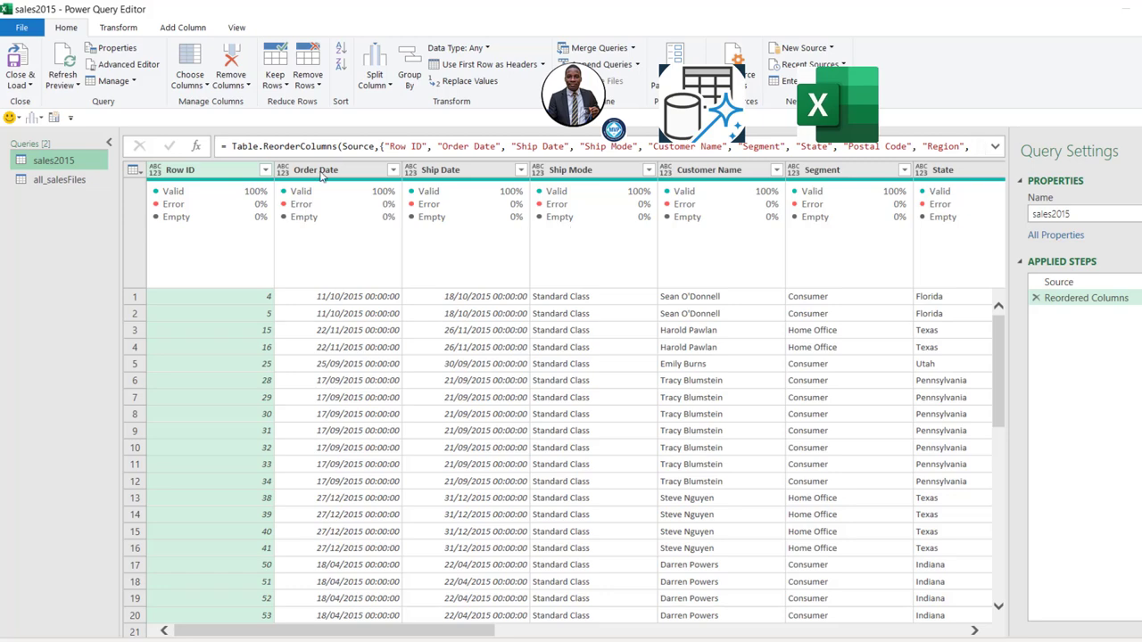
right_click(78, 166)
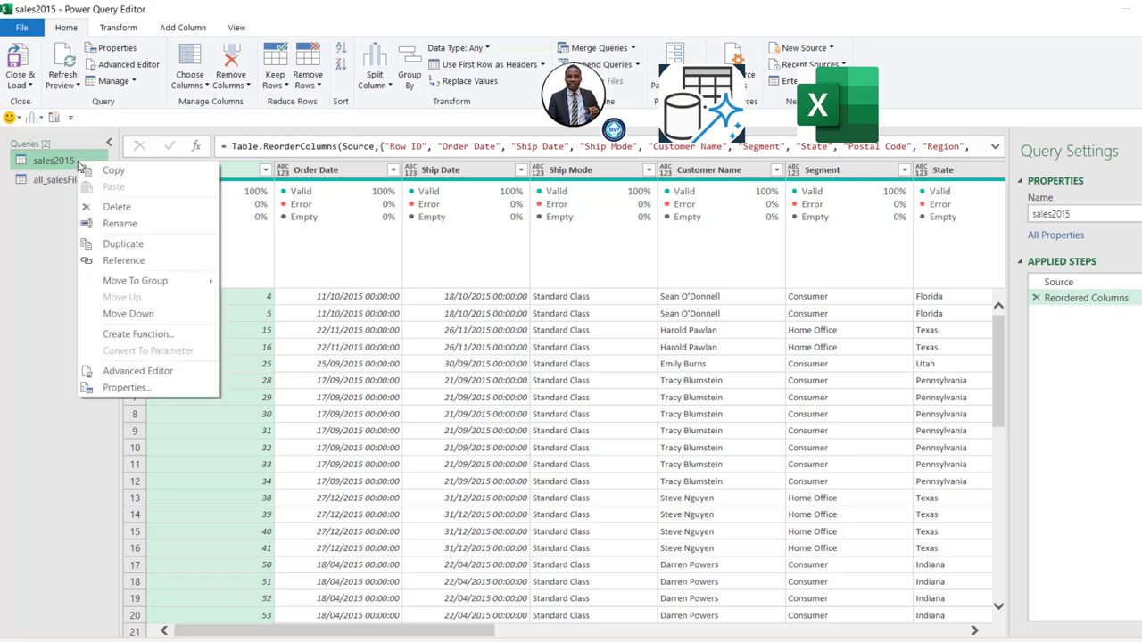
click(125, 245)
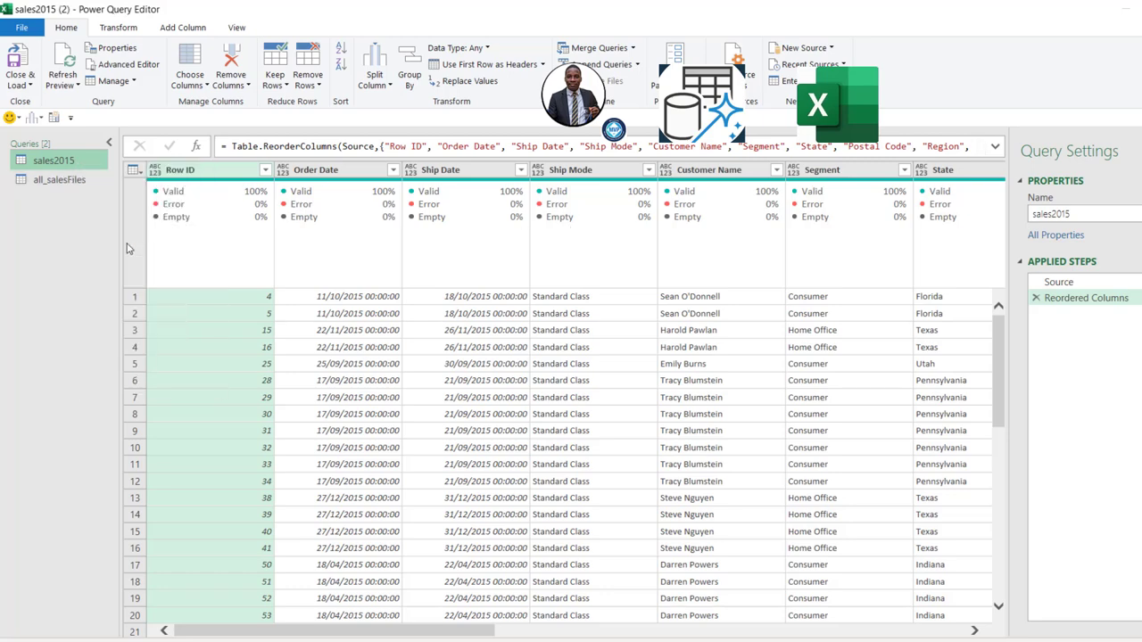
right_click(69, 207)
click(131, 268)
text(UDFFunction)
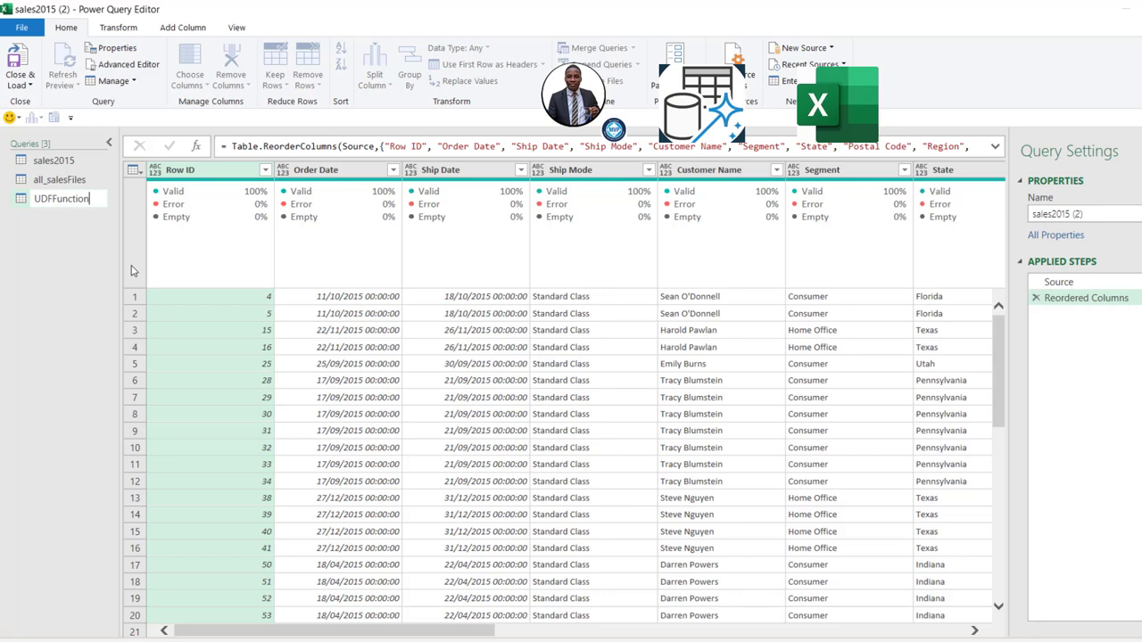
key(Return)
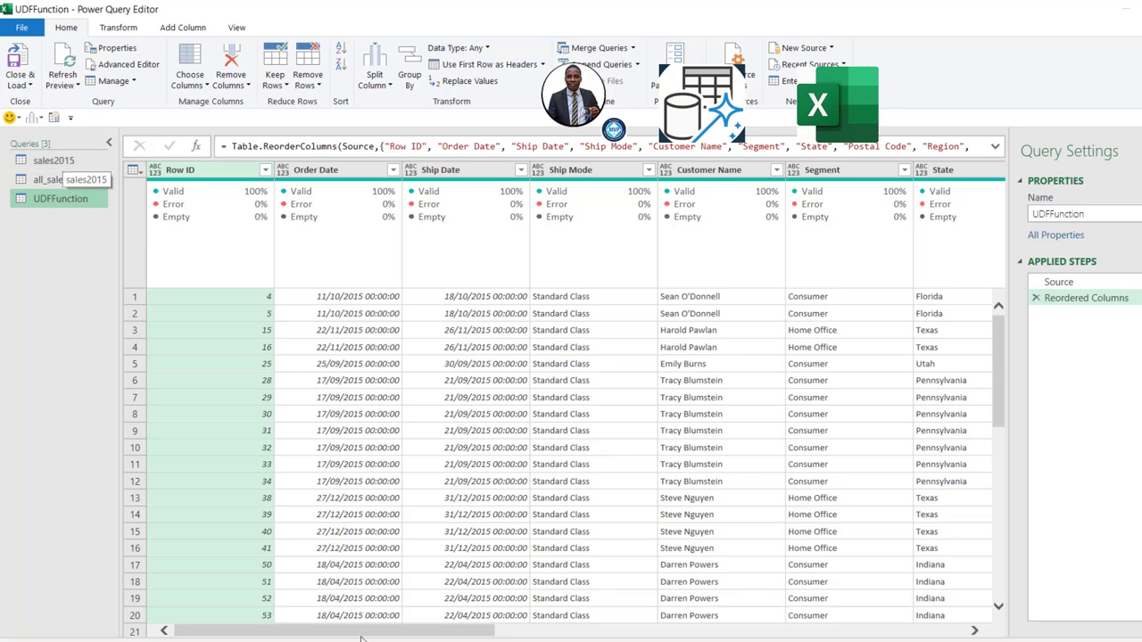
- Open the UDFFunction code in the Advanced Editor and examine the Source line and its use in the Reordered Columns step
drag(365, 635, 981, 604)
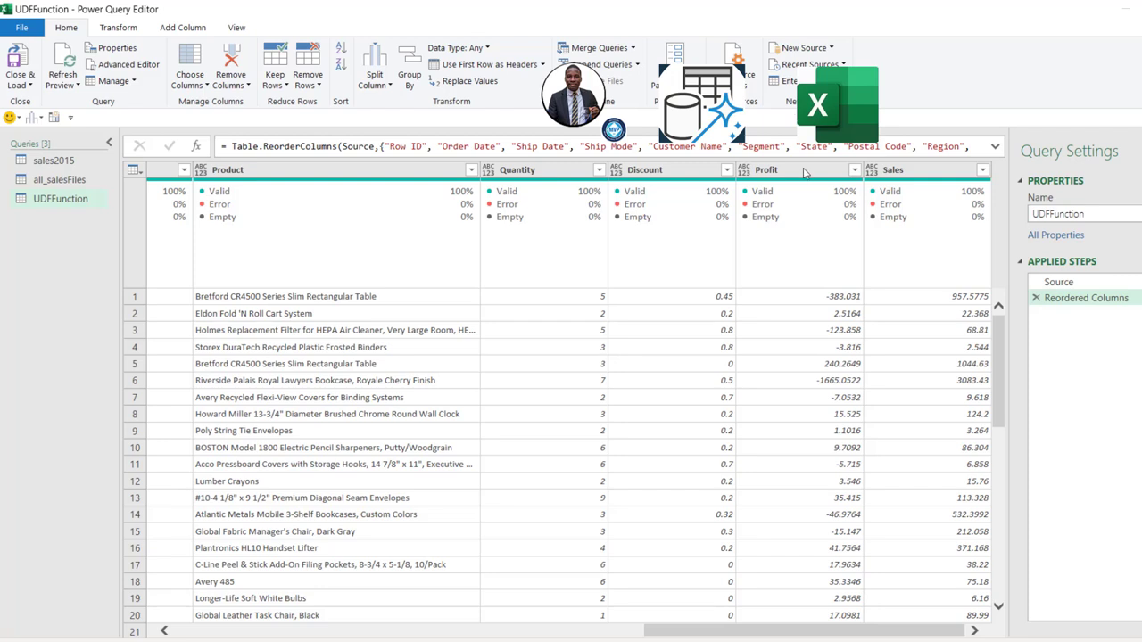
right_click(81, 203)
click(157, 412)
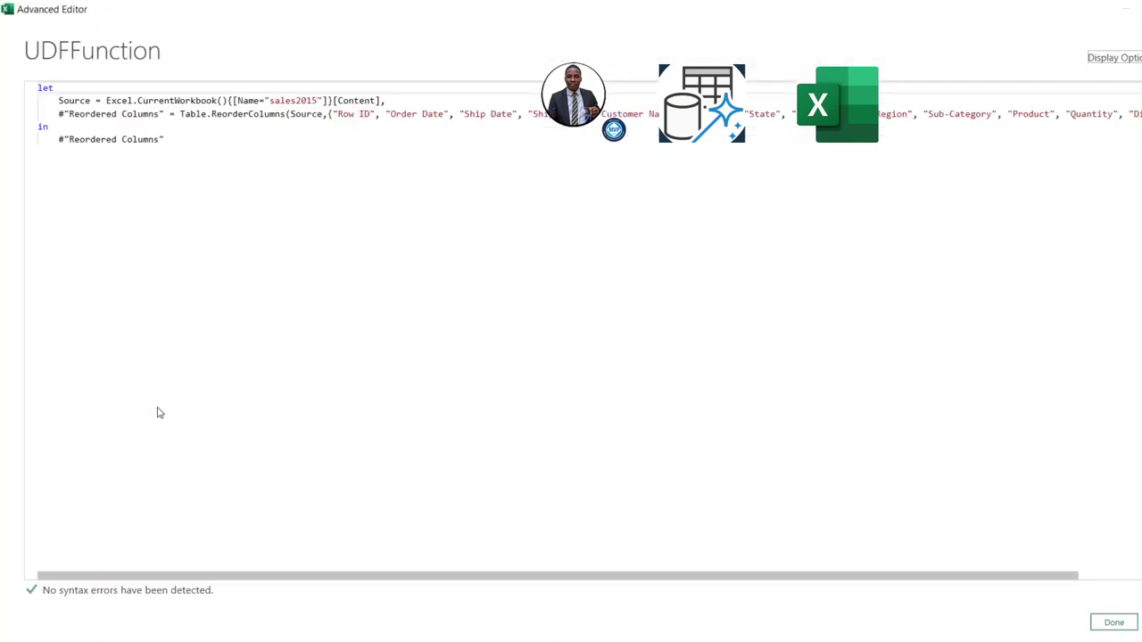
click(86, 89)
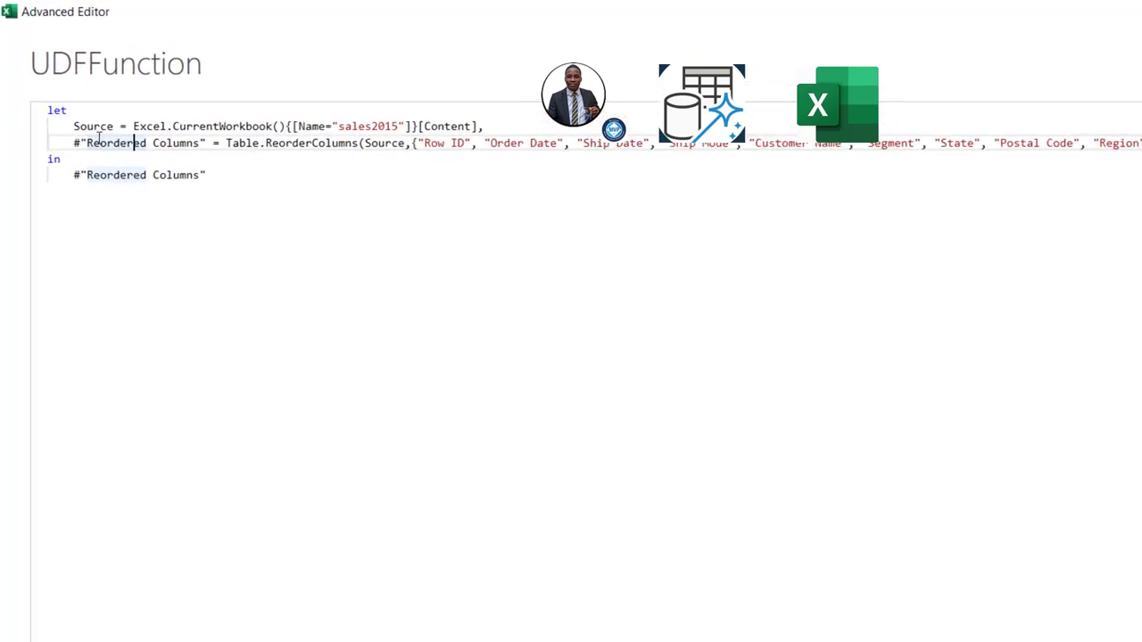
click(87, 126)
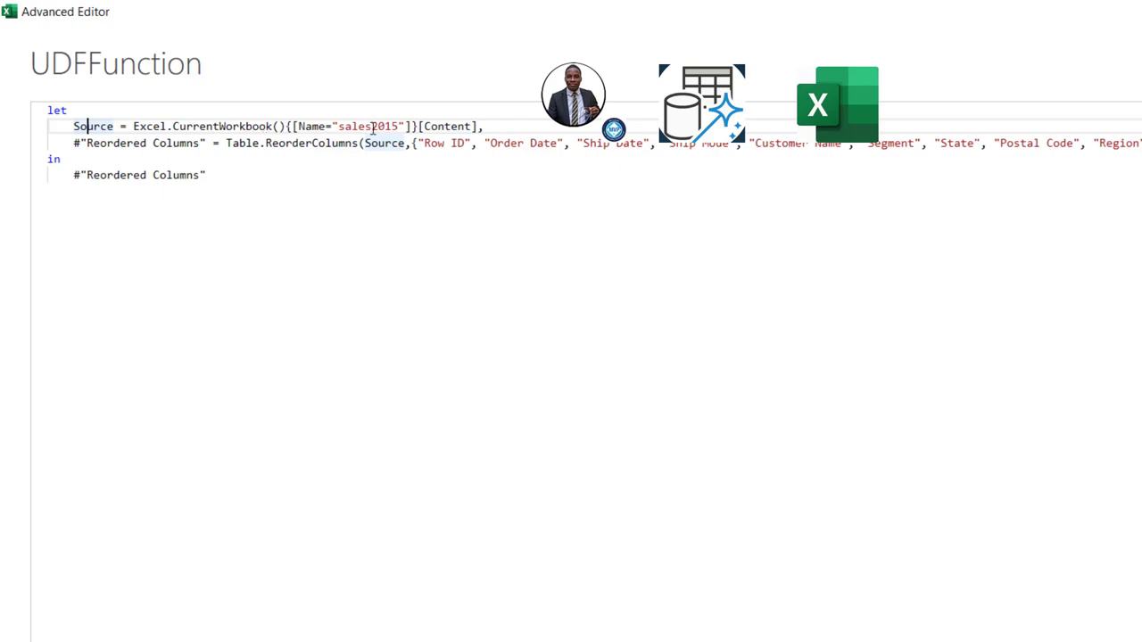
drag(429, 126, 483, 128)
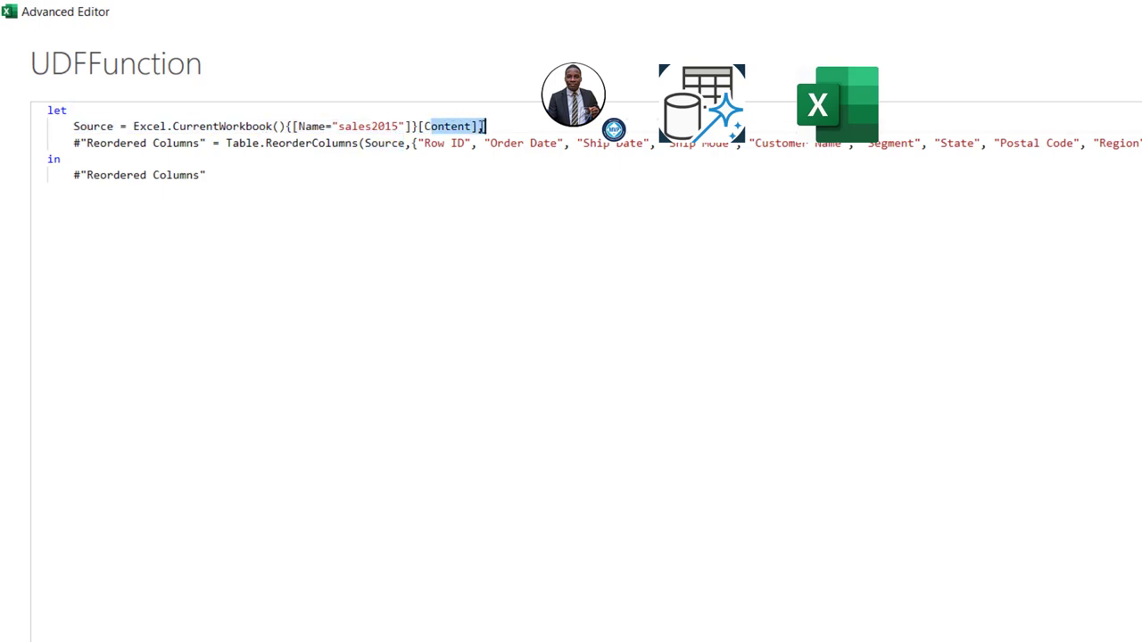
click(142, 143)
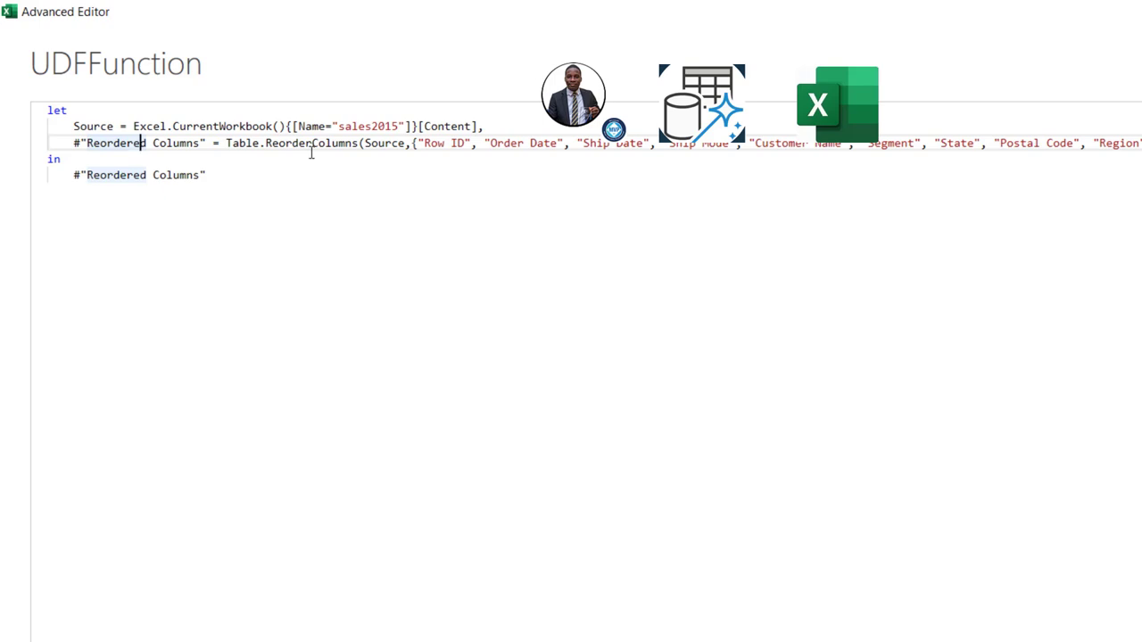
mouse_move(382, 149)
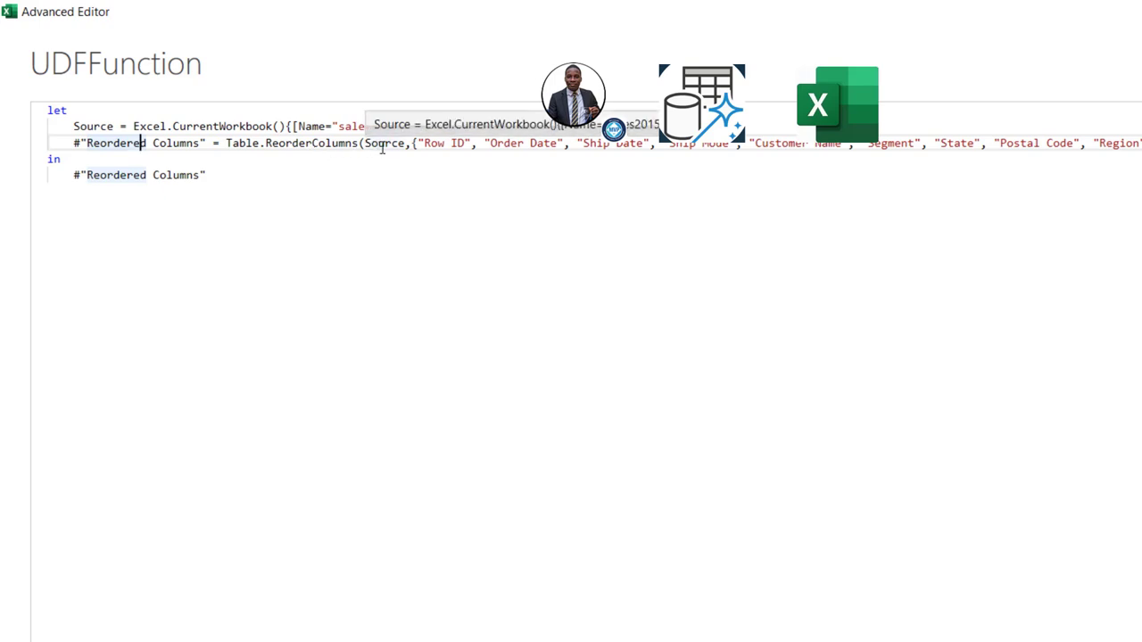
click(95, 128)
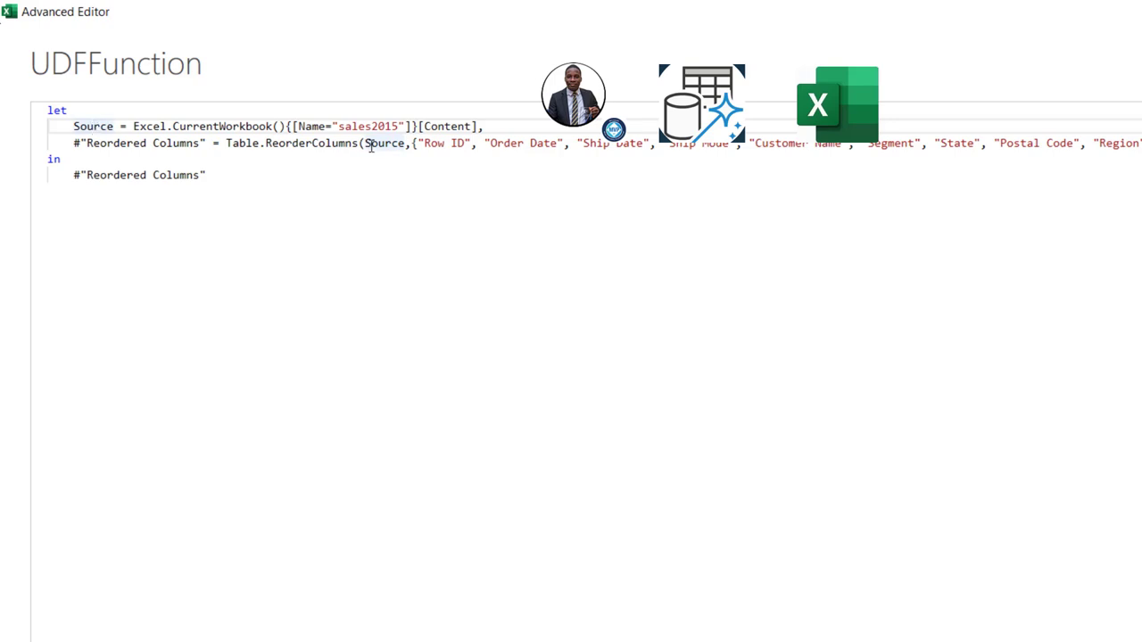
- Insert the function parameter line (customFunction) above the let block of the UDFFunction code
click(50, 111)
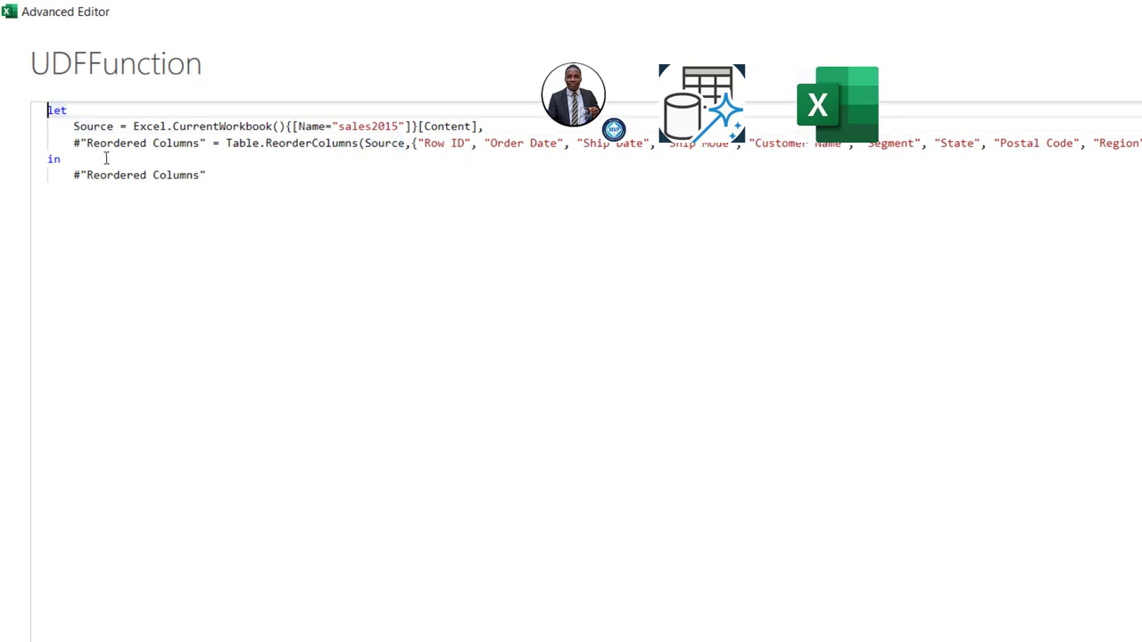
key(Return)
key(Return)
key(Up)
click(86, 110)
text(()
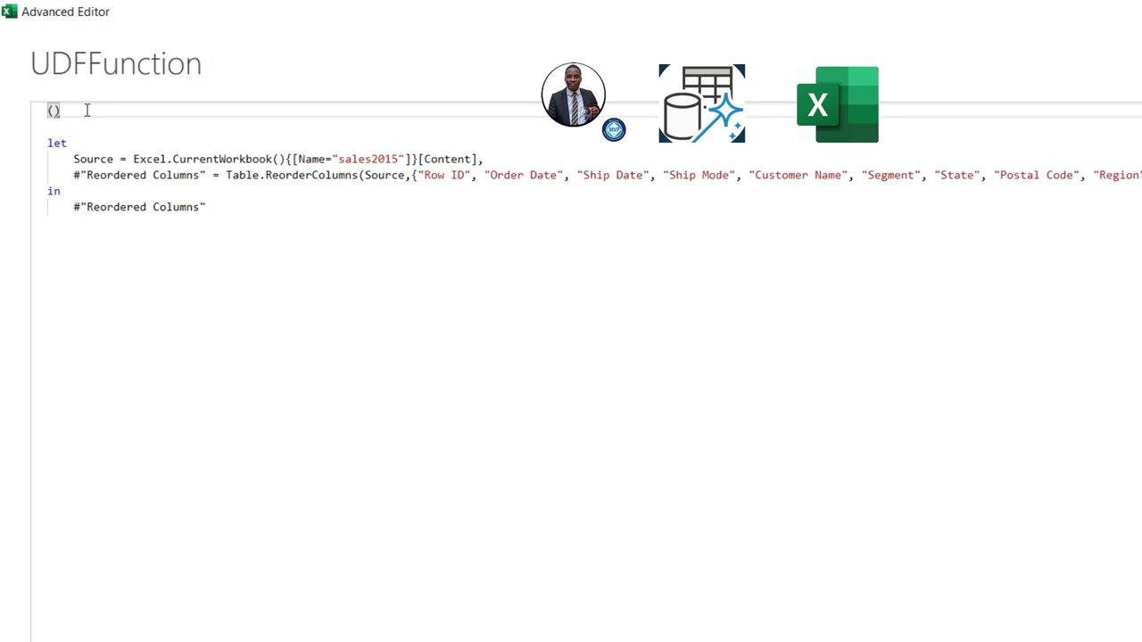
text(customFun)
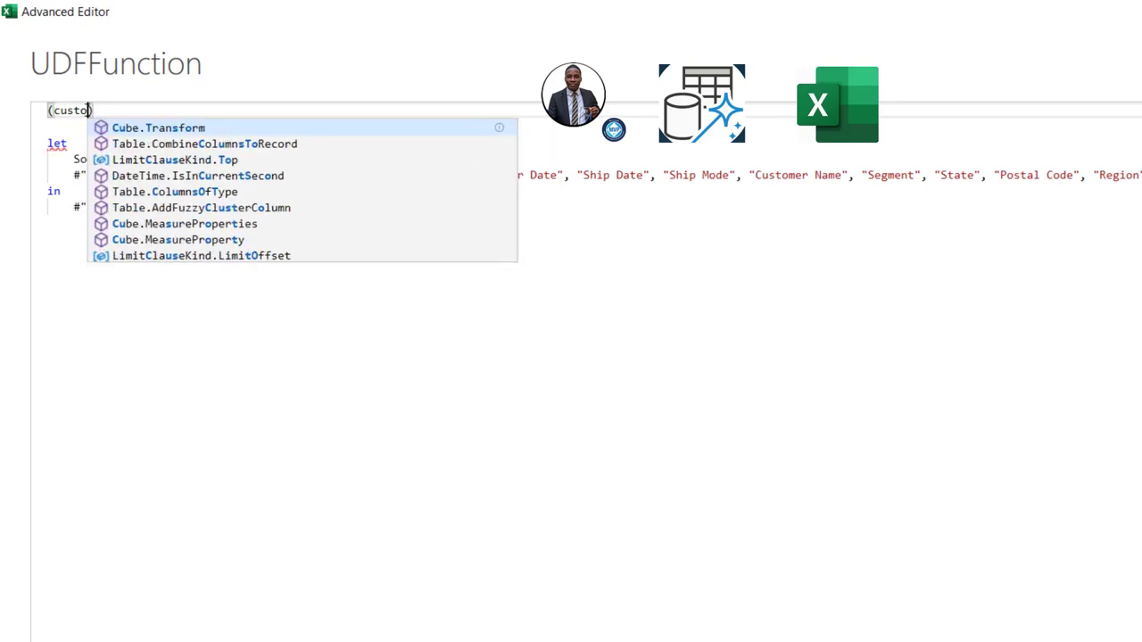
text(ction))
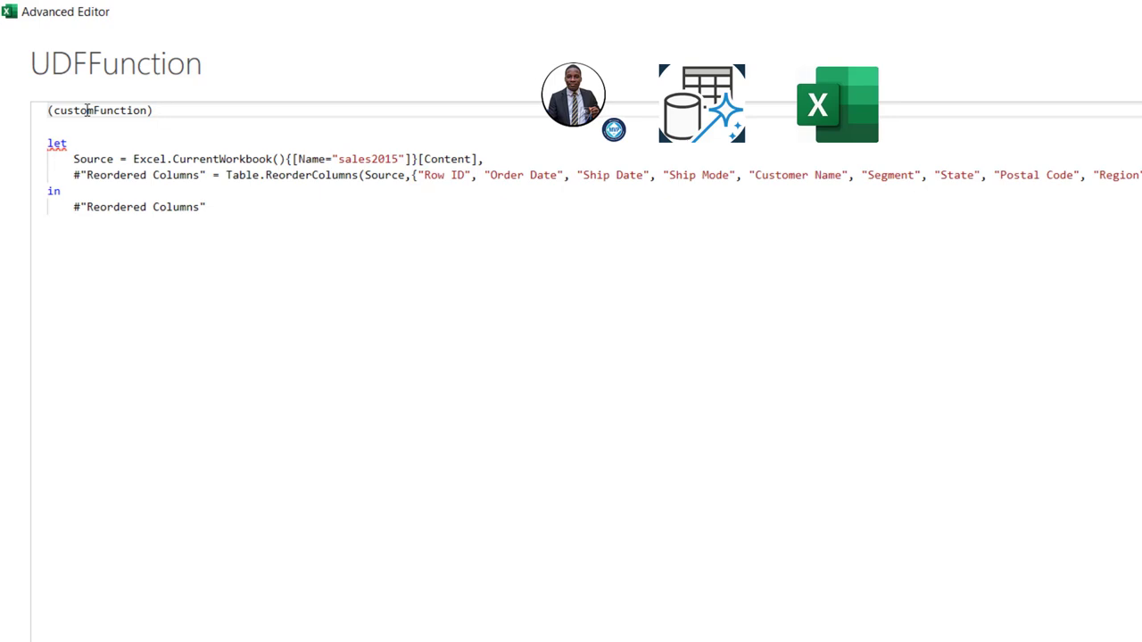
- Delete the Source line that loads the sales2015 table from the let block
drag(74, 111, 142, 109)
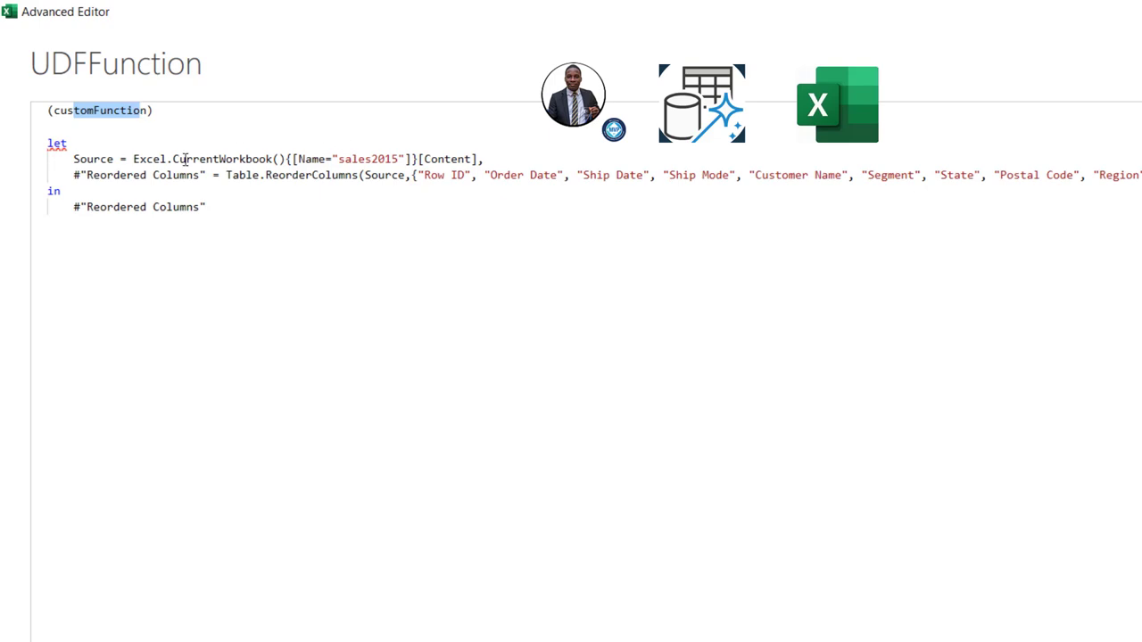
drag(117, 175, 71, 161)
key(Delete)
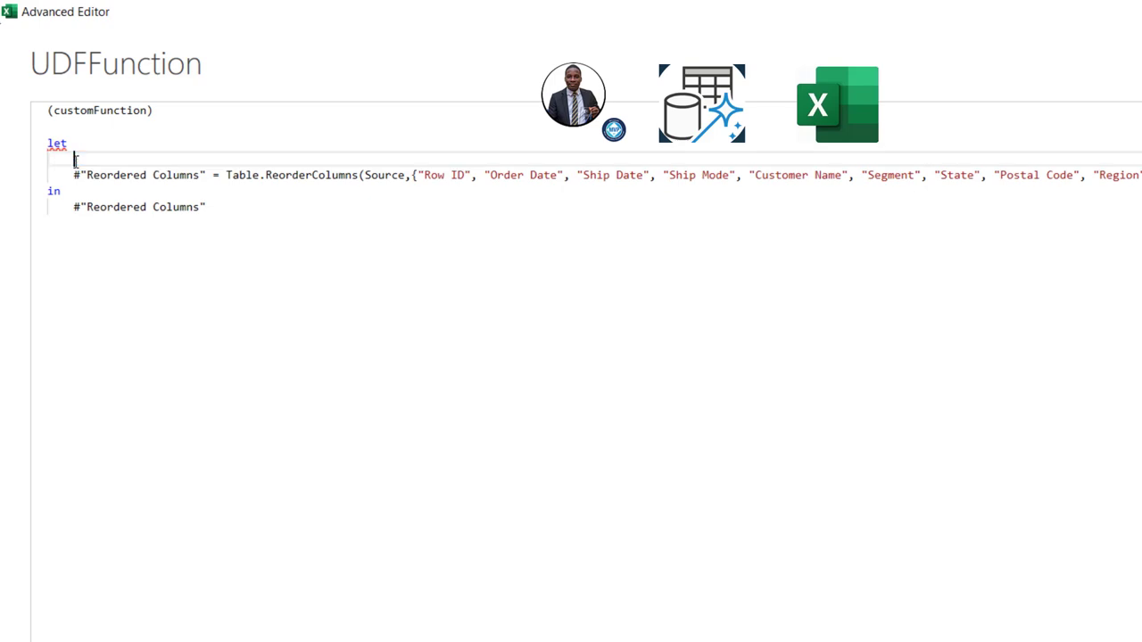
- Append the function operator => after the (customFunction) parameter
drag(188, 117, 19, 119)
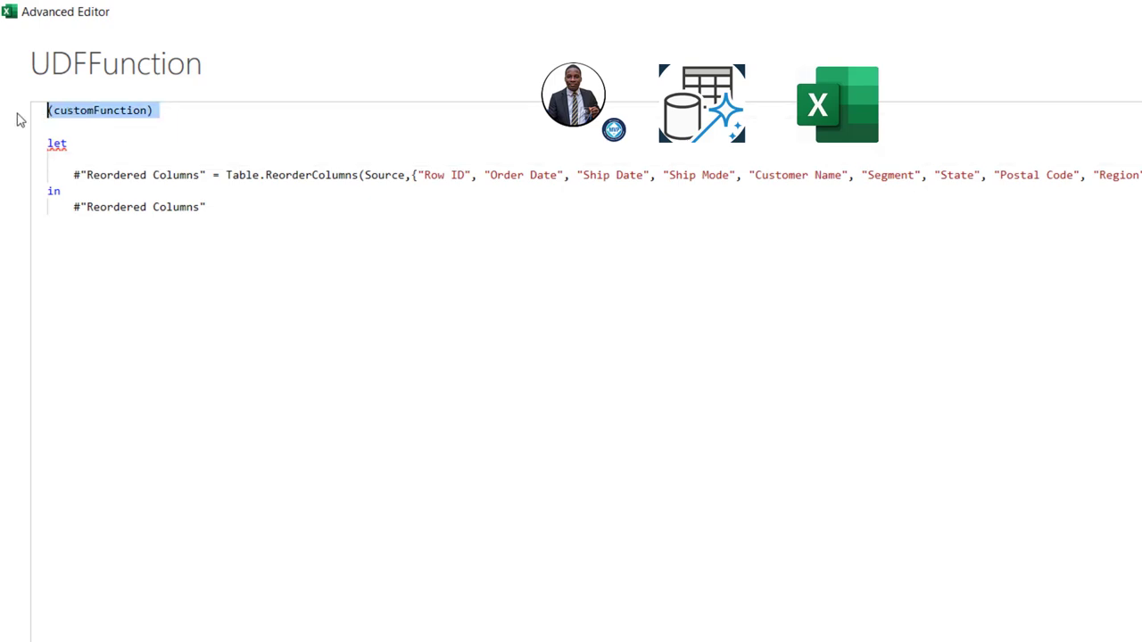
click(190, 114)
text(=)
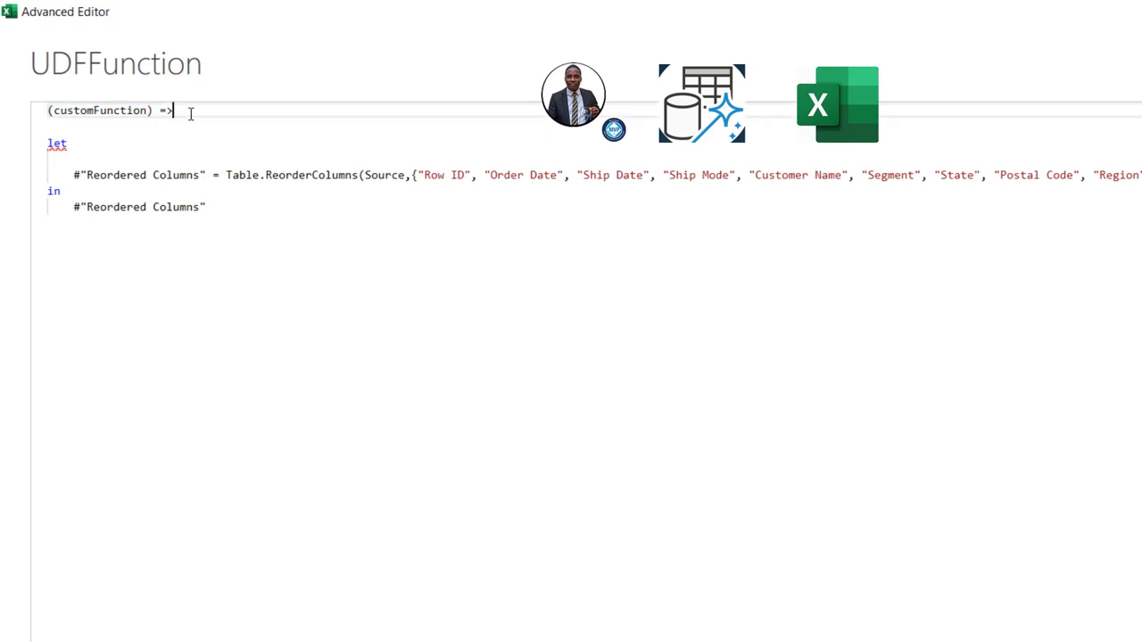
text(>)
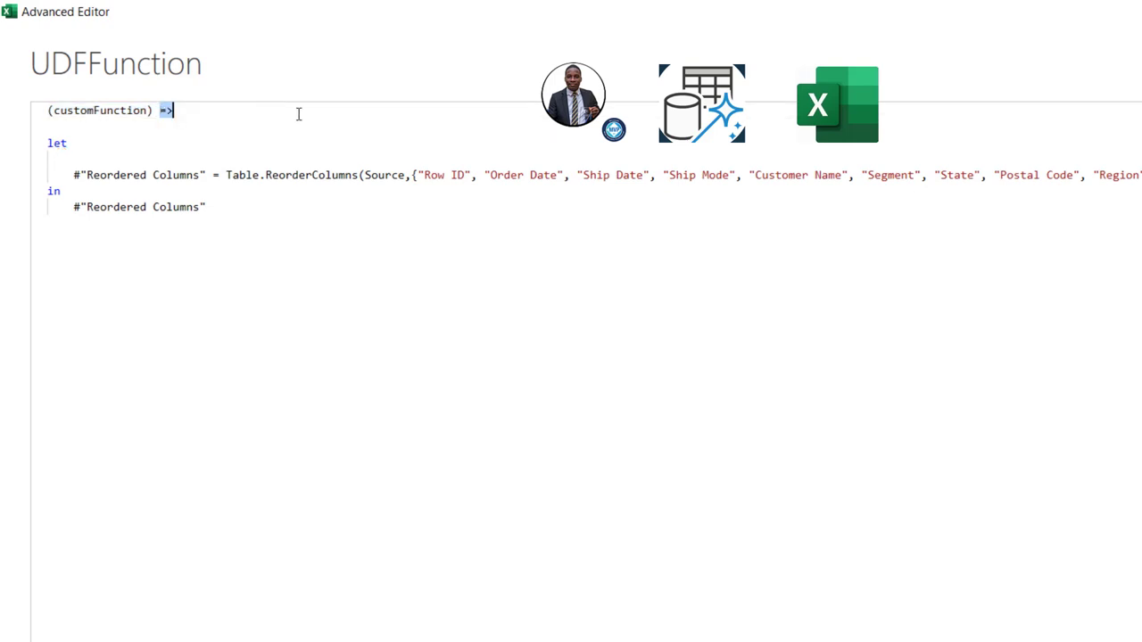
- Replace Source with customFunction in the Table.ReorderColumns call and save the function code
click(74, 114)
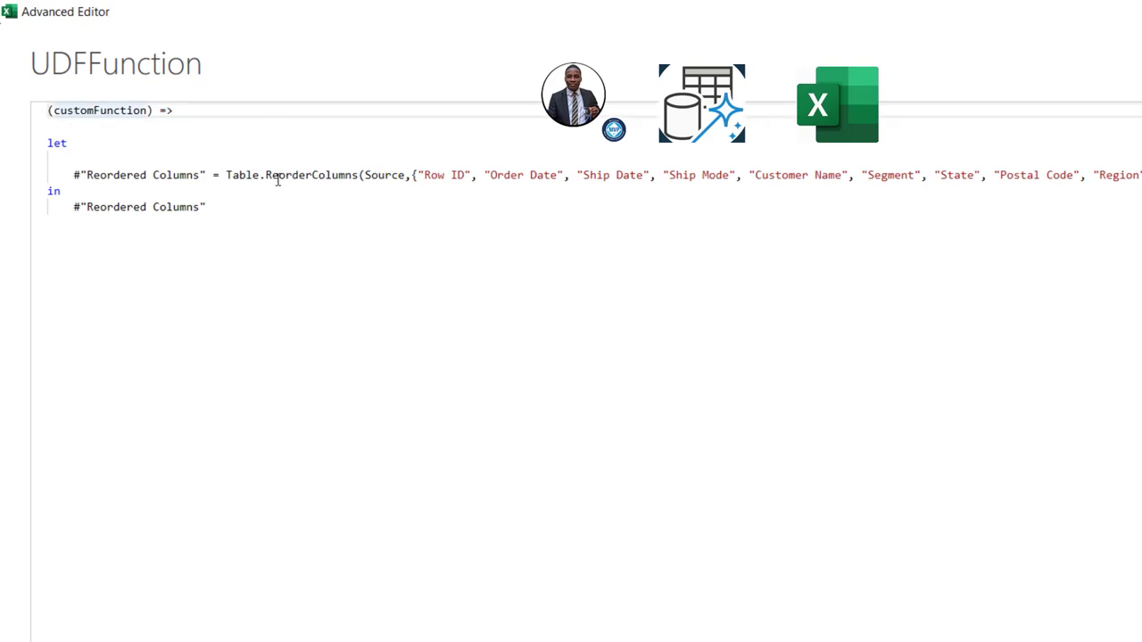
double_click(379, 175)
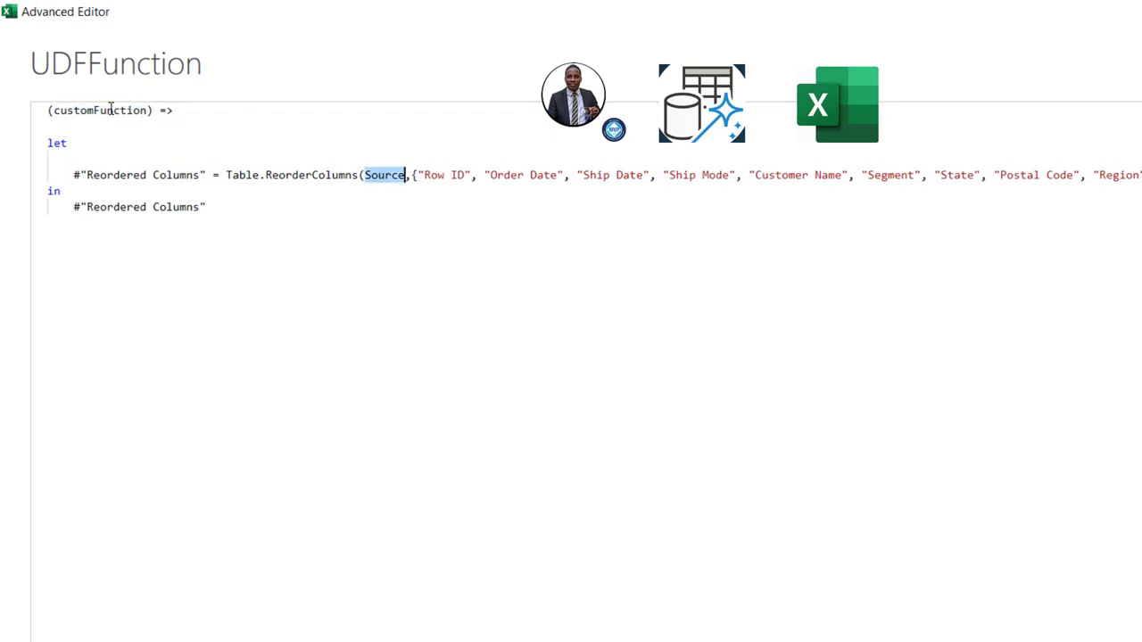
text(cus)
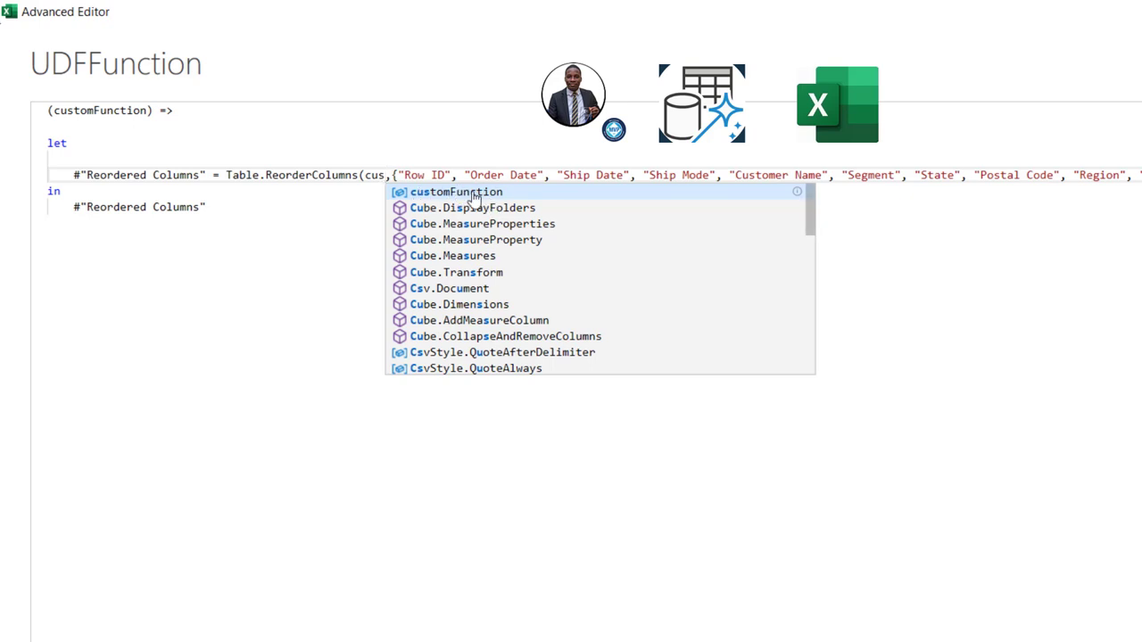
click(480, 194)
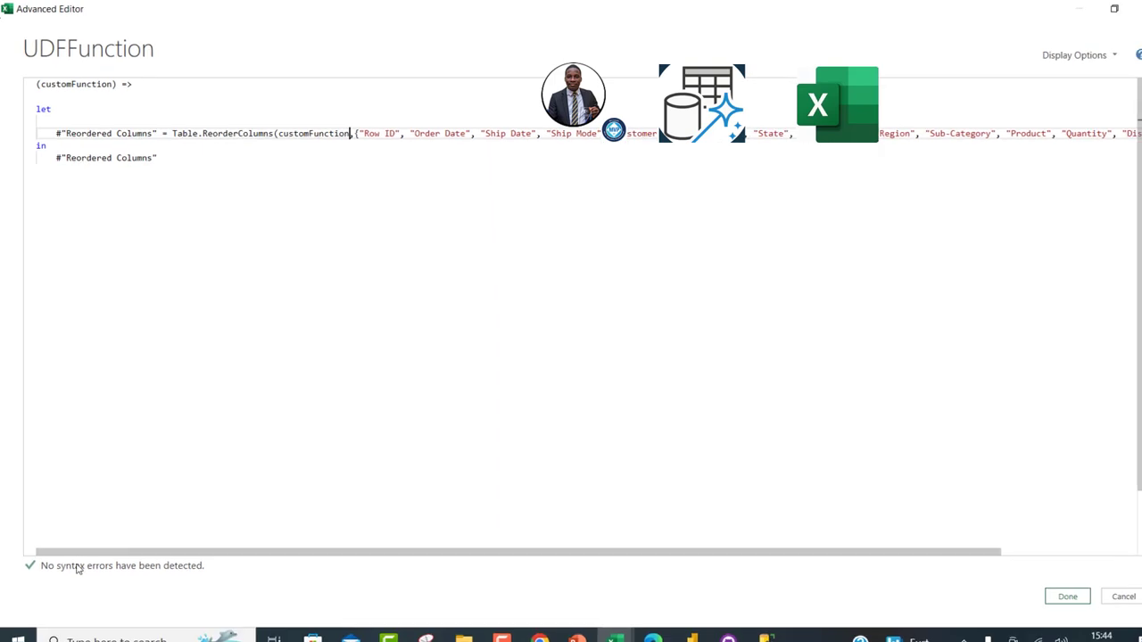
click(257, 158)
key(ctrl+a)
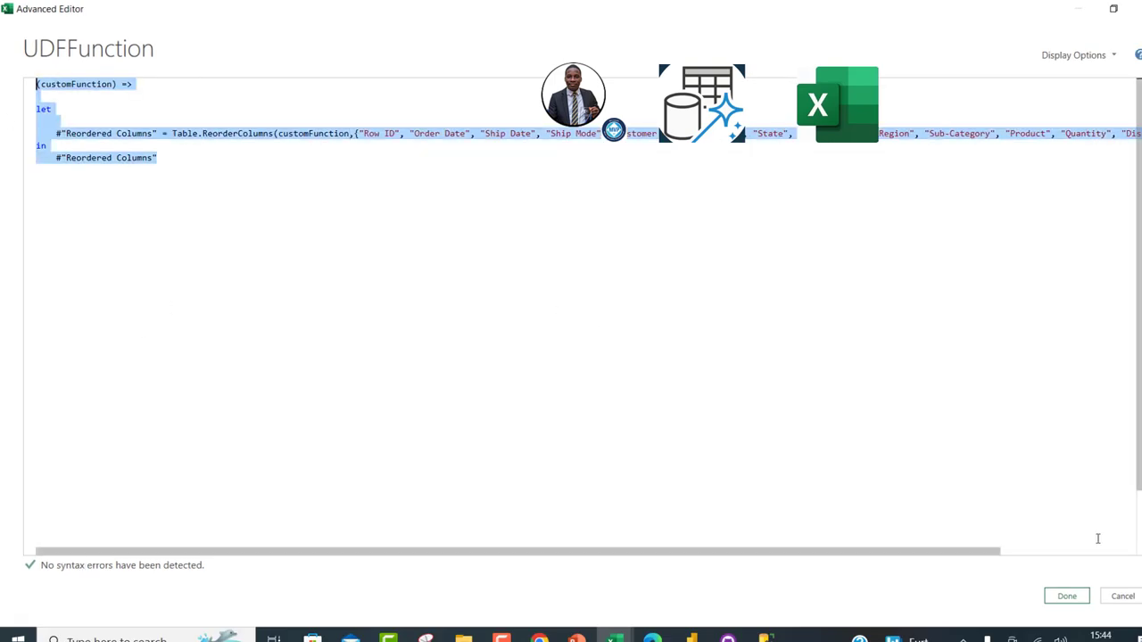
click(1065, 596)
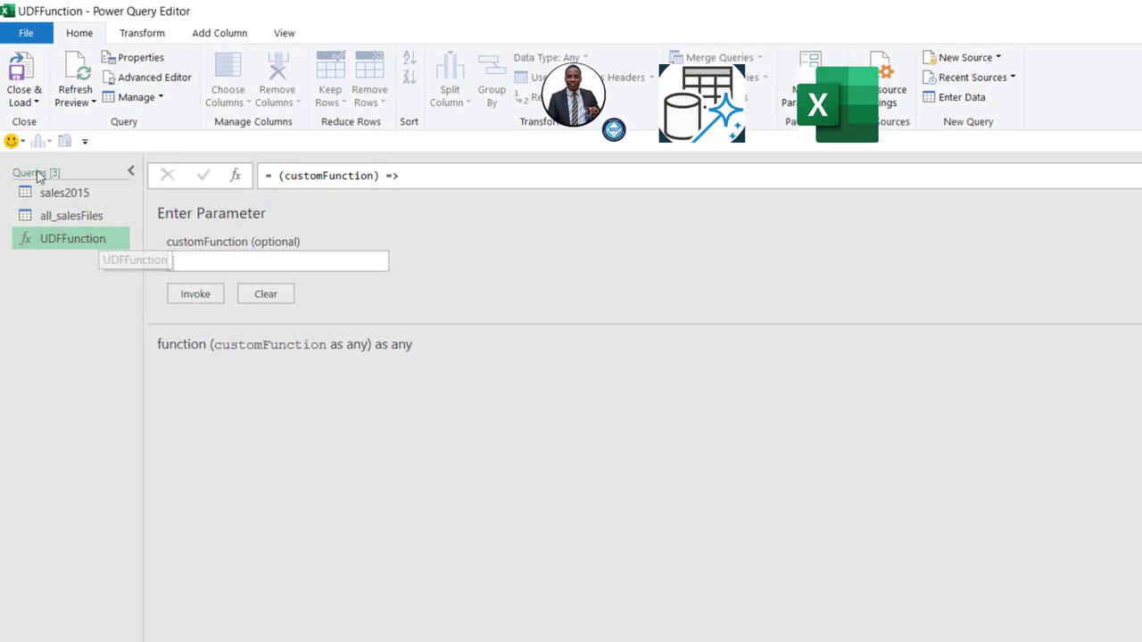
- Open the all_salesFiles query and preview the nested tables in its Content column to compare their column order
click(96, 219)
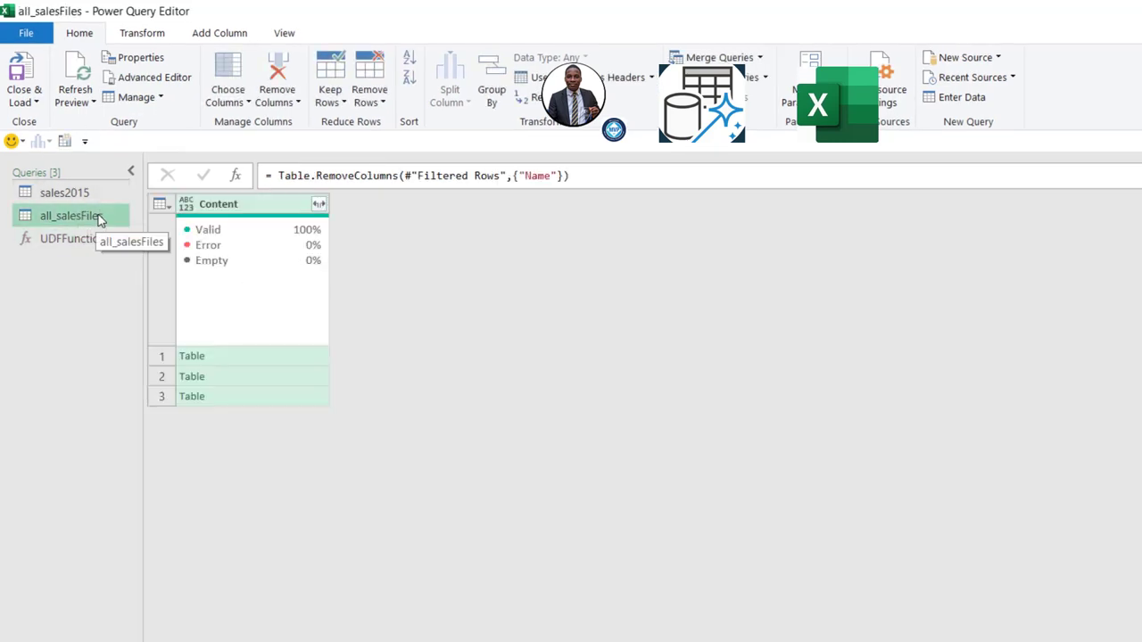
click(303, 357)
click(313, 375)
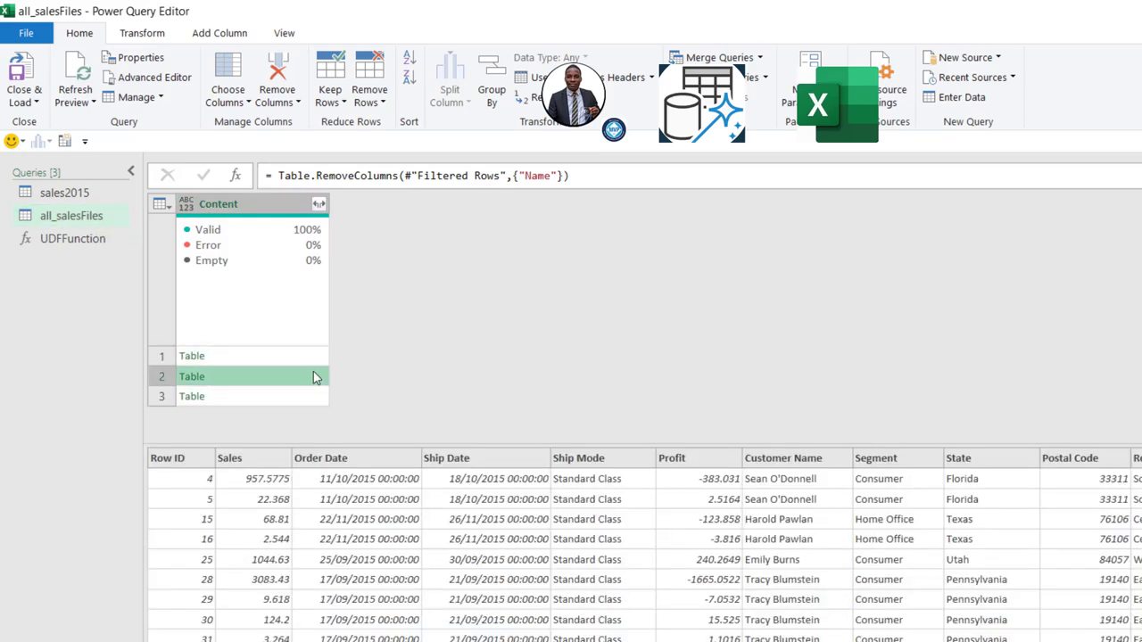
click(320, 396)
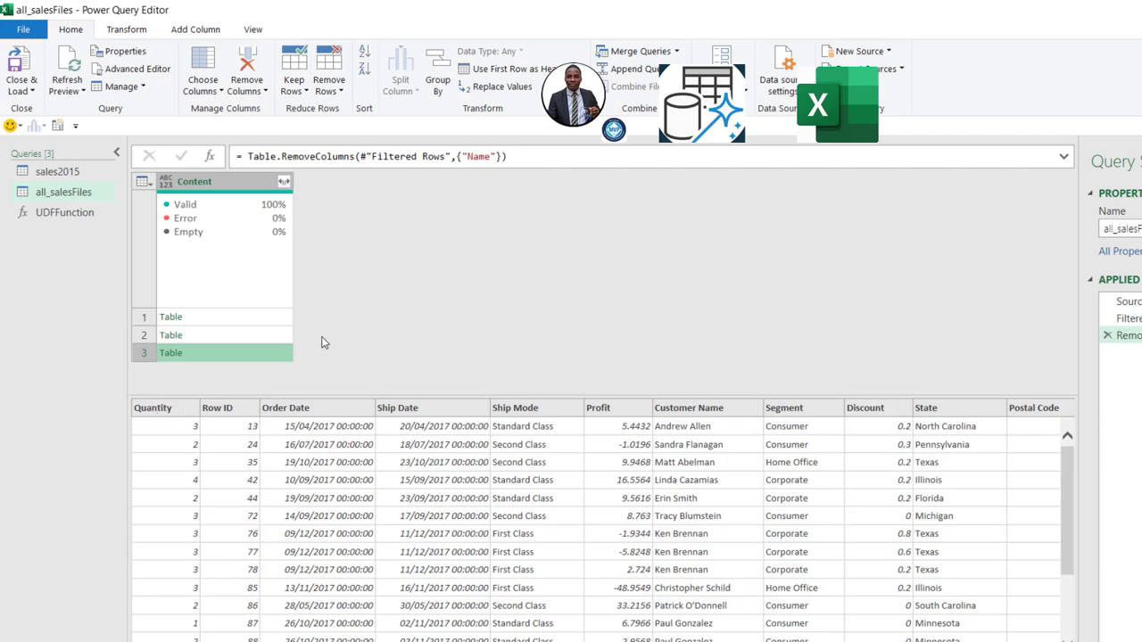
click(253, 338)
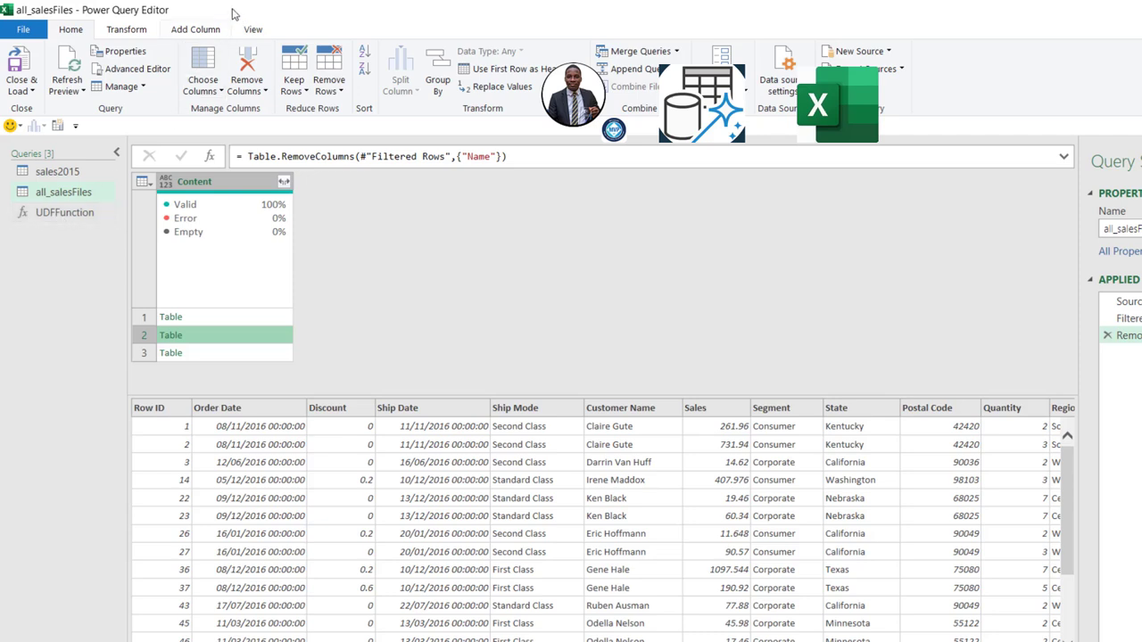
- Invoke the custom function UDFFunction on the Content column of all_salesFiles, naming the new column UDFFunction
click(202, 28)
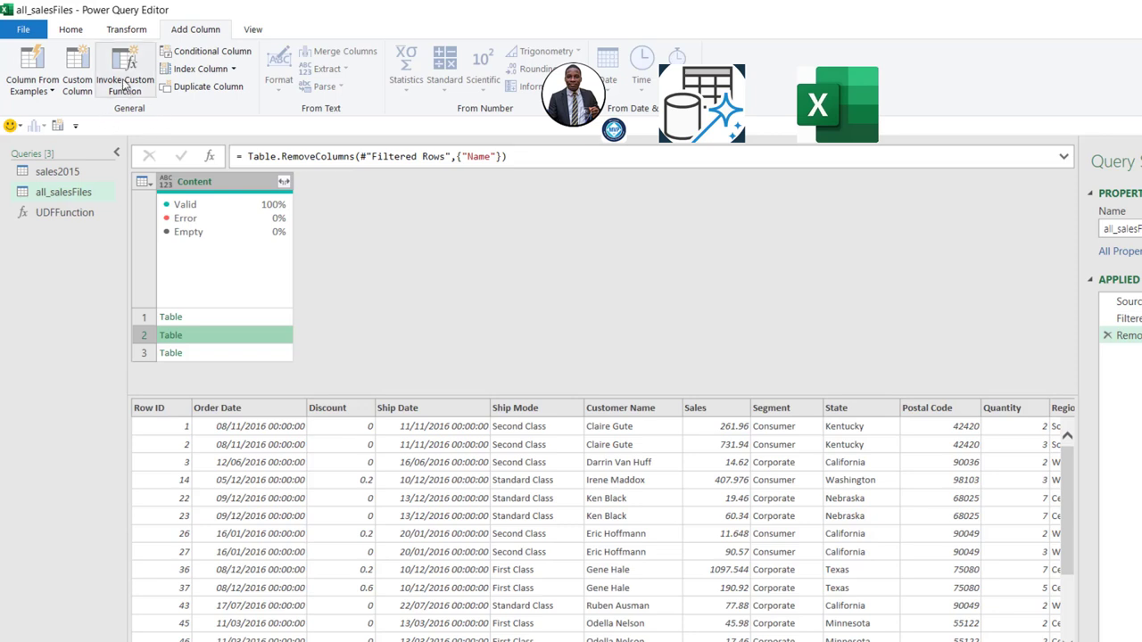
click(125, 83)
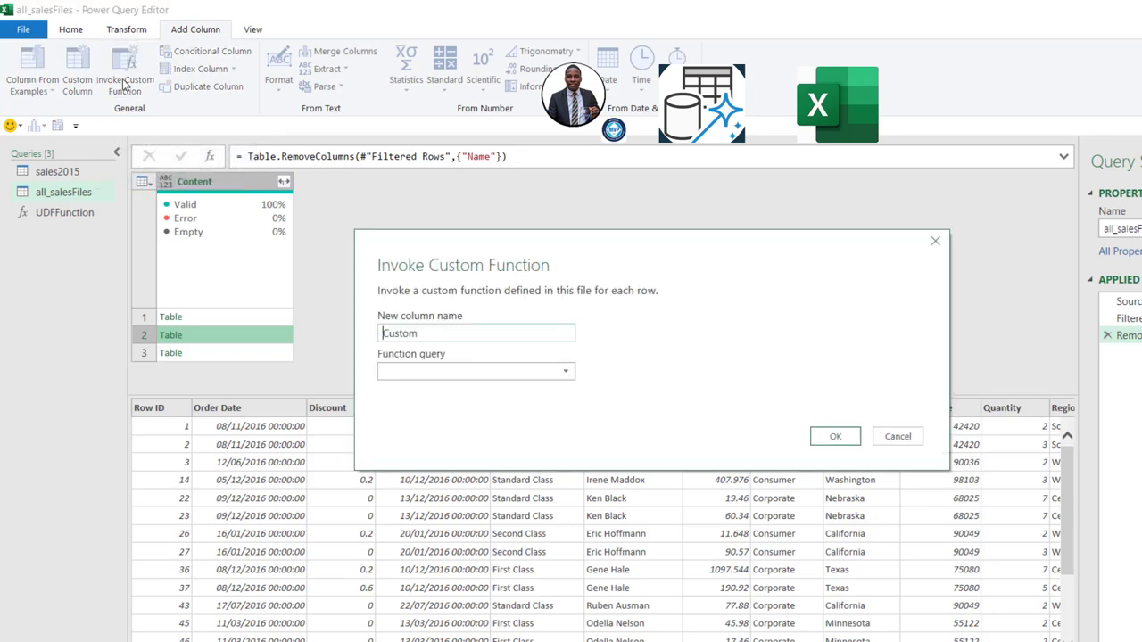
drag(527, 264, 516, 178)
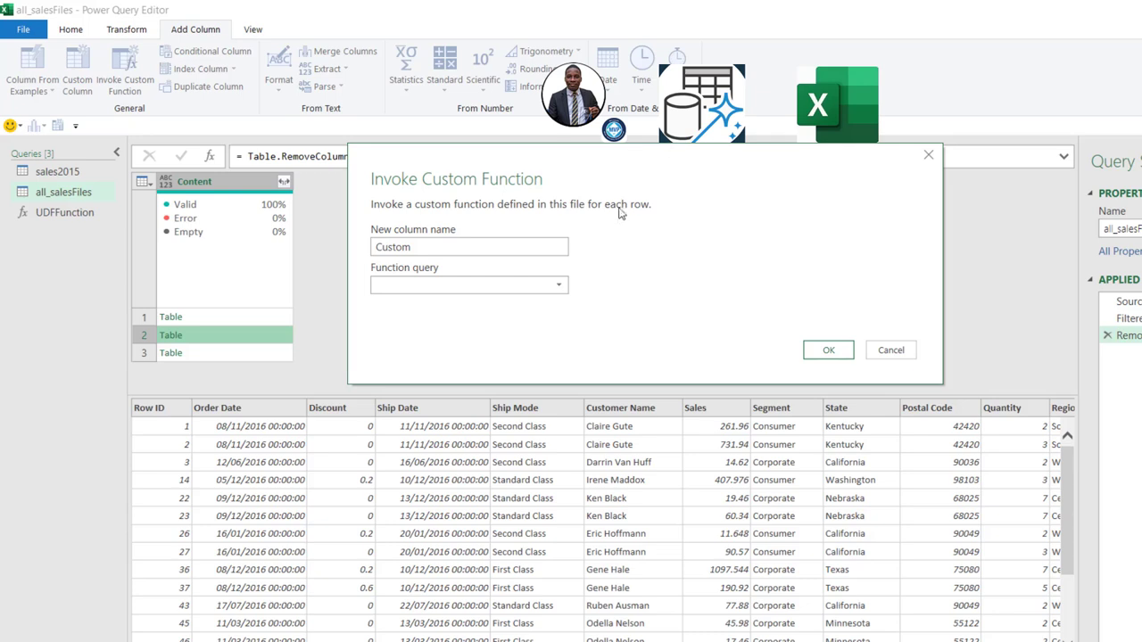
drag(479, 242, 312, 261)
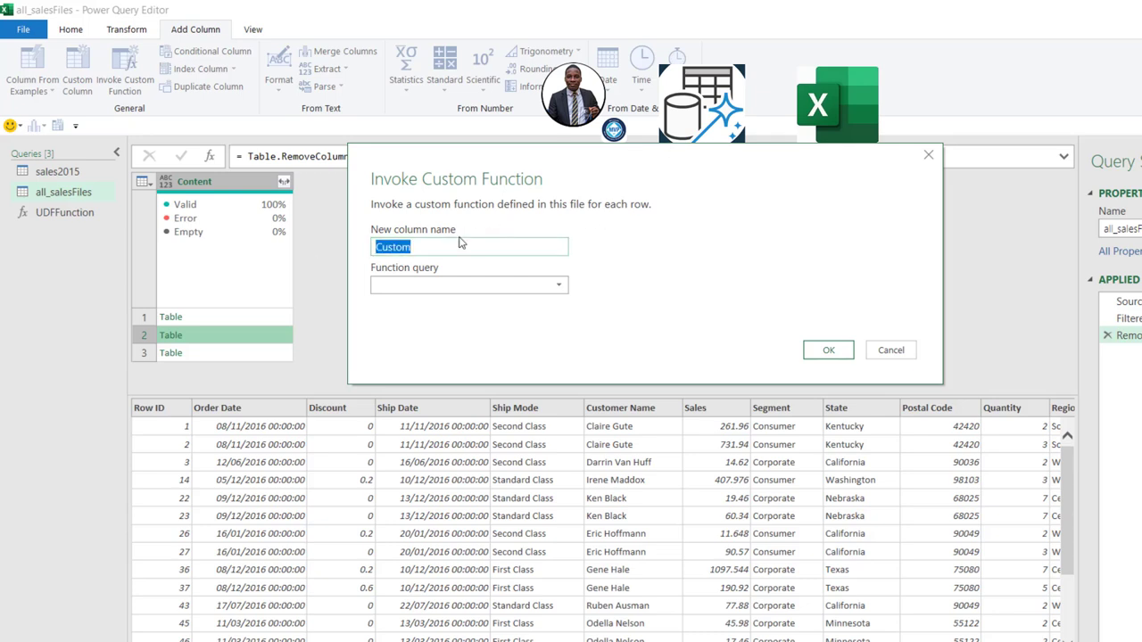
click(520, 288)
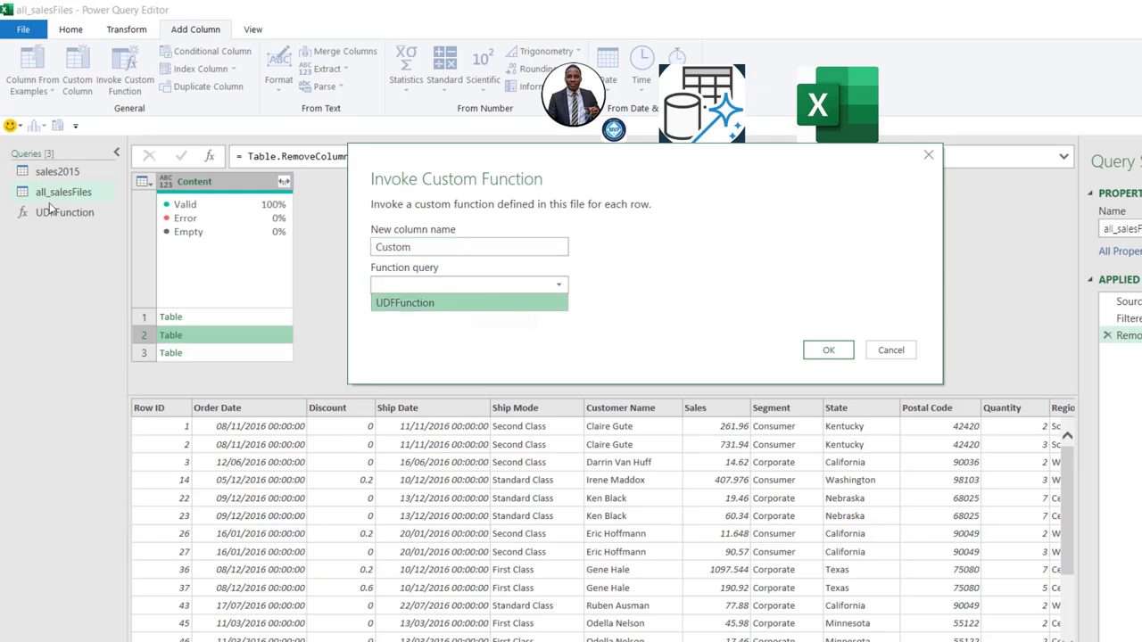
click(425, 304)
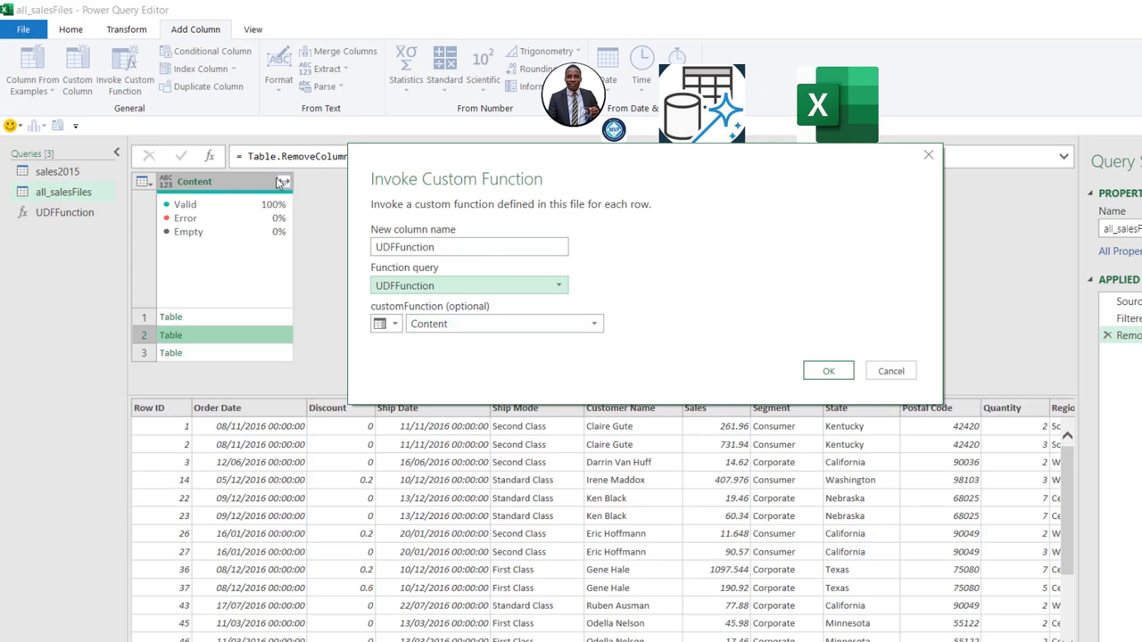
click(491, 321)
click(490, 321)
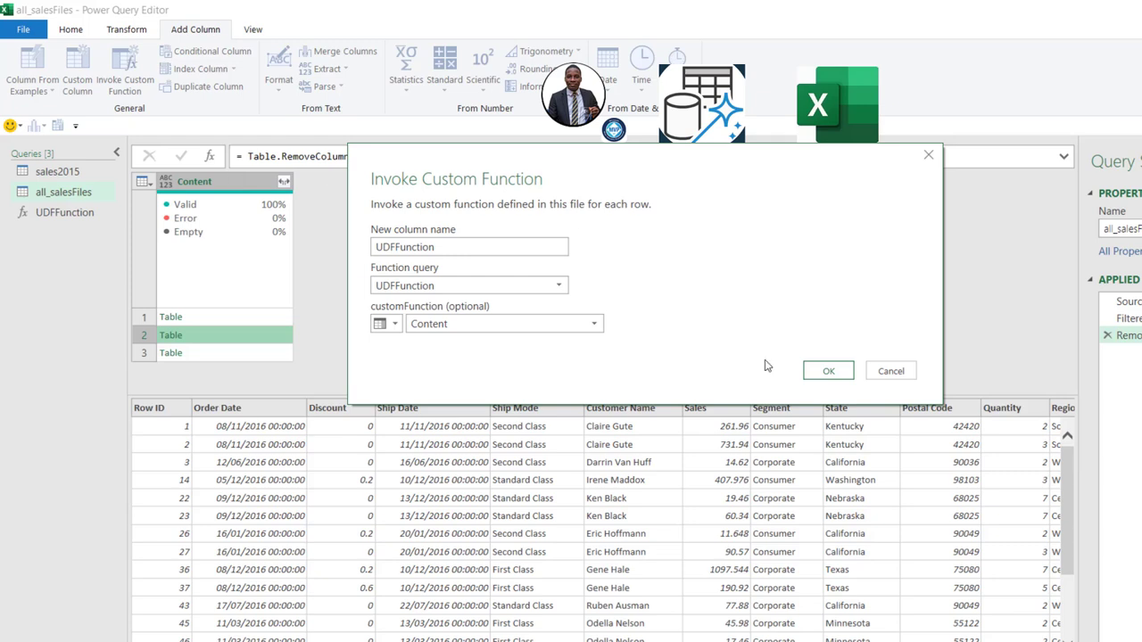
click(830, 371)
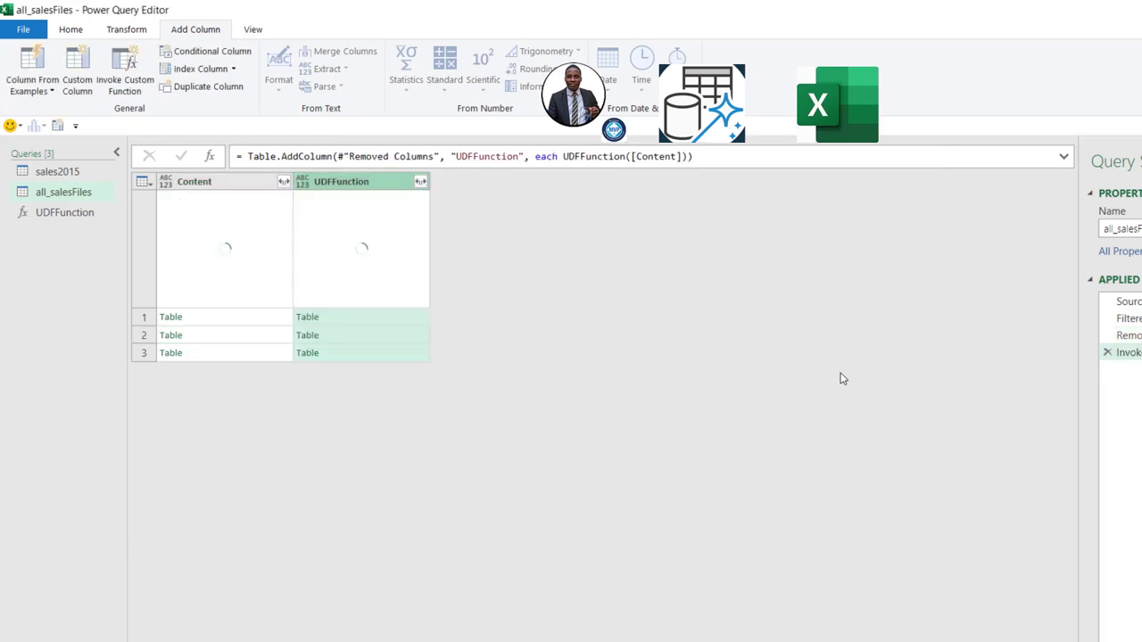
- Preview each of the three nested tables in the UDFFunction column and check their column order through to Sales
click(406, 320)
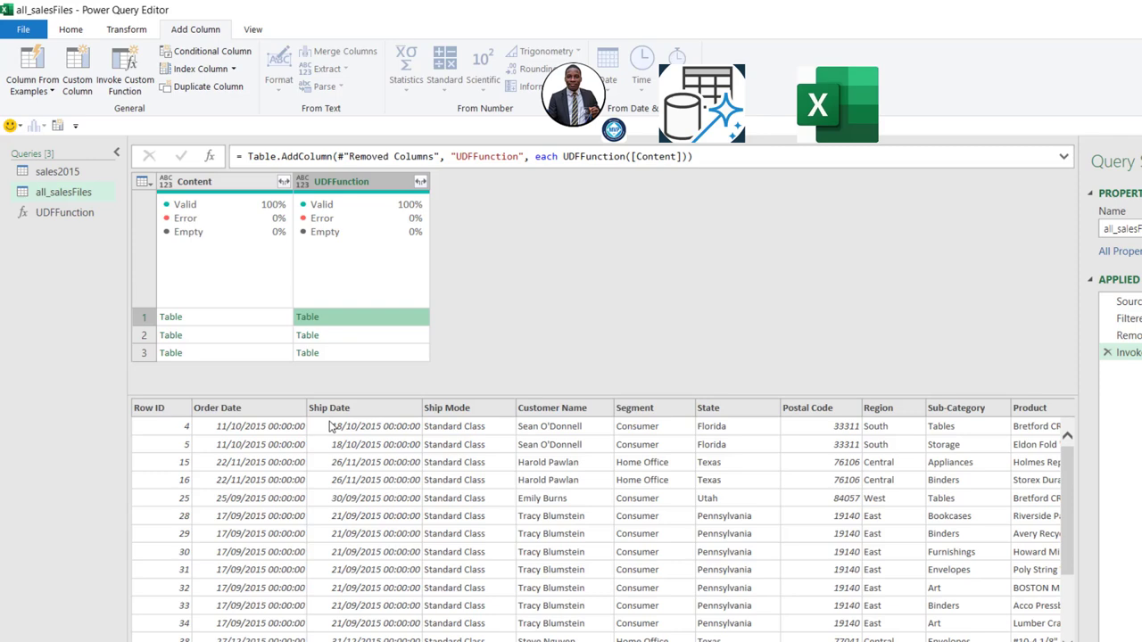
scroll(880, 619, right, 5)
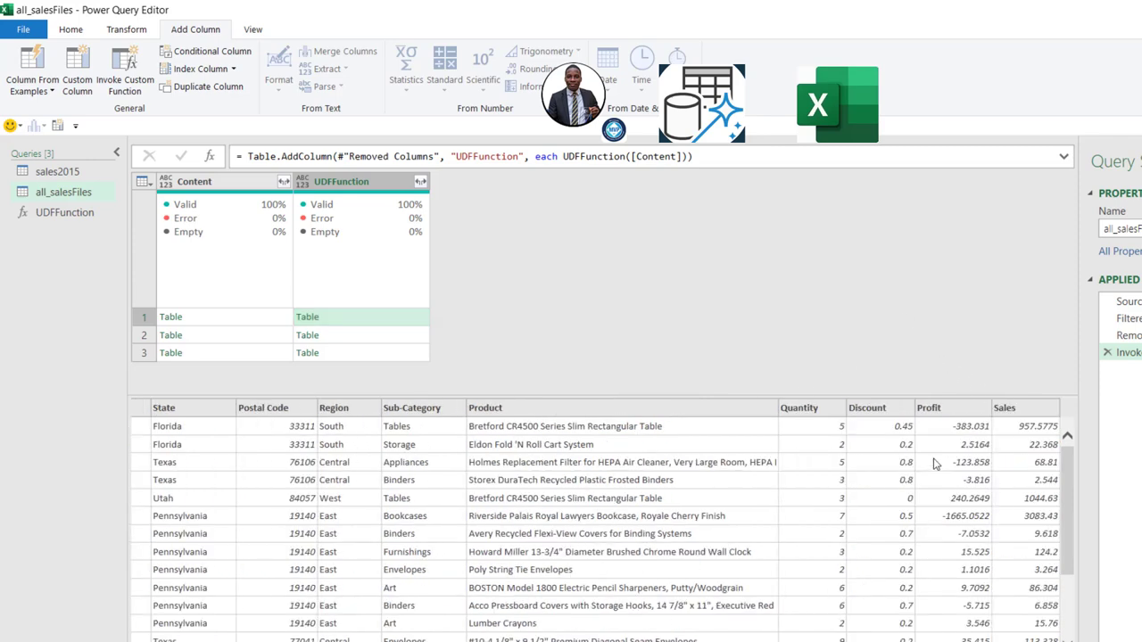
click(390, 335)
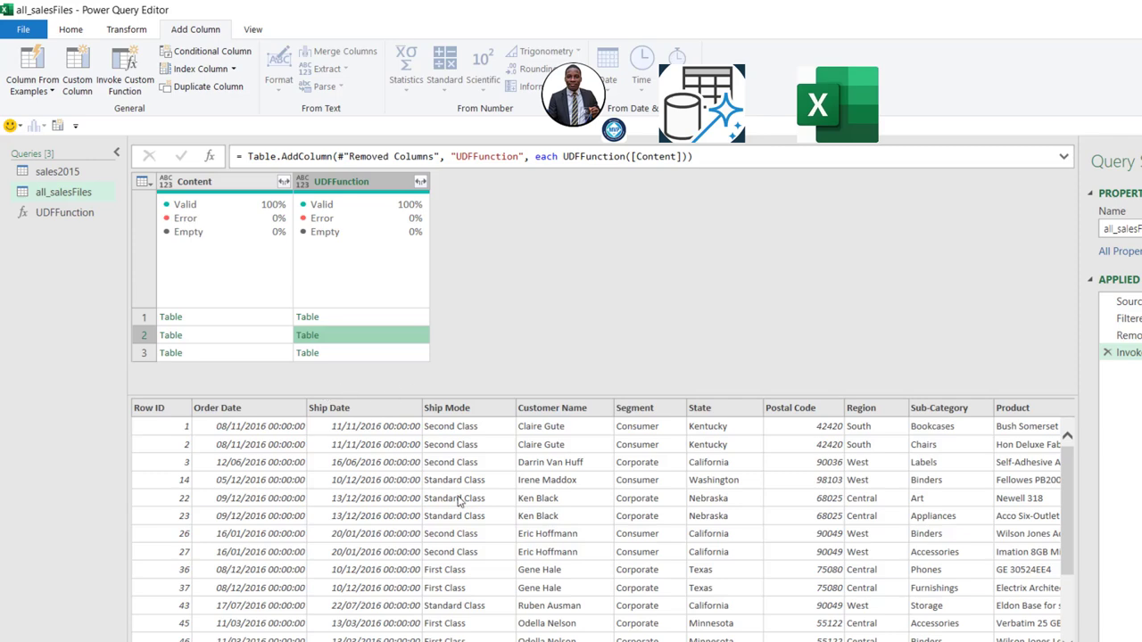
scroll(857, 620, right, 5)
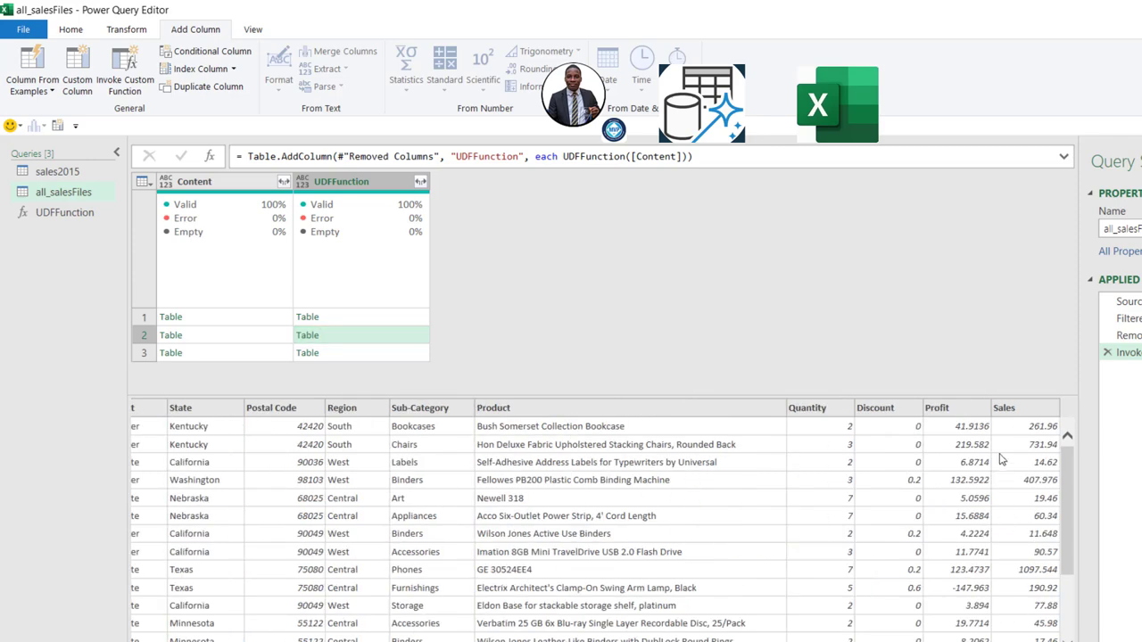
click(399, 356)
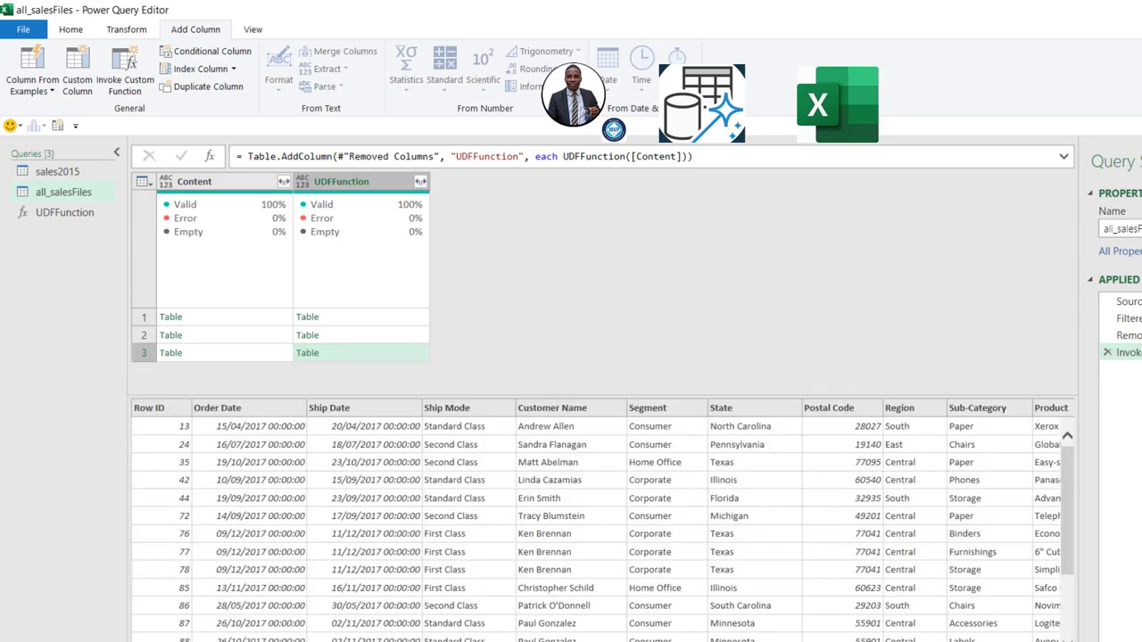
scroll(982, 428, right, 5)
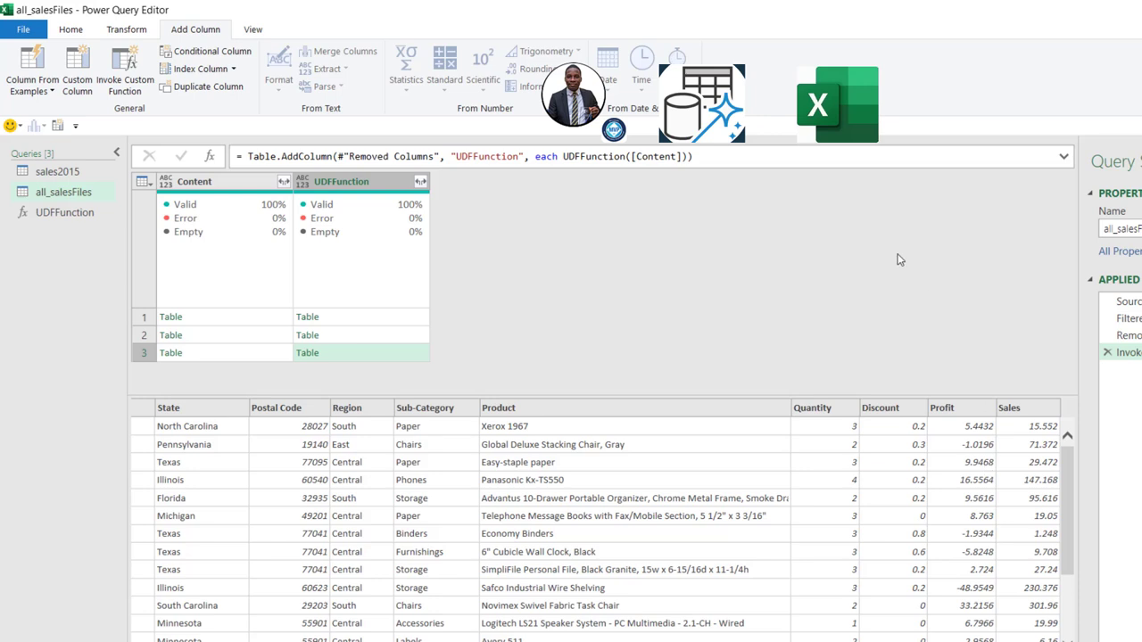
- Expand all columns of the UDFFunction column without the original column name as prefix, and remove the Content column
click(422, 183)
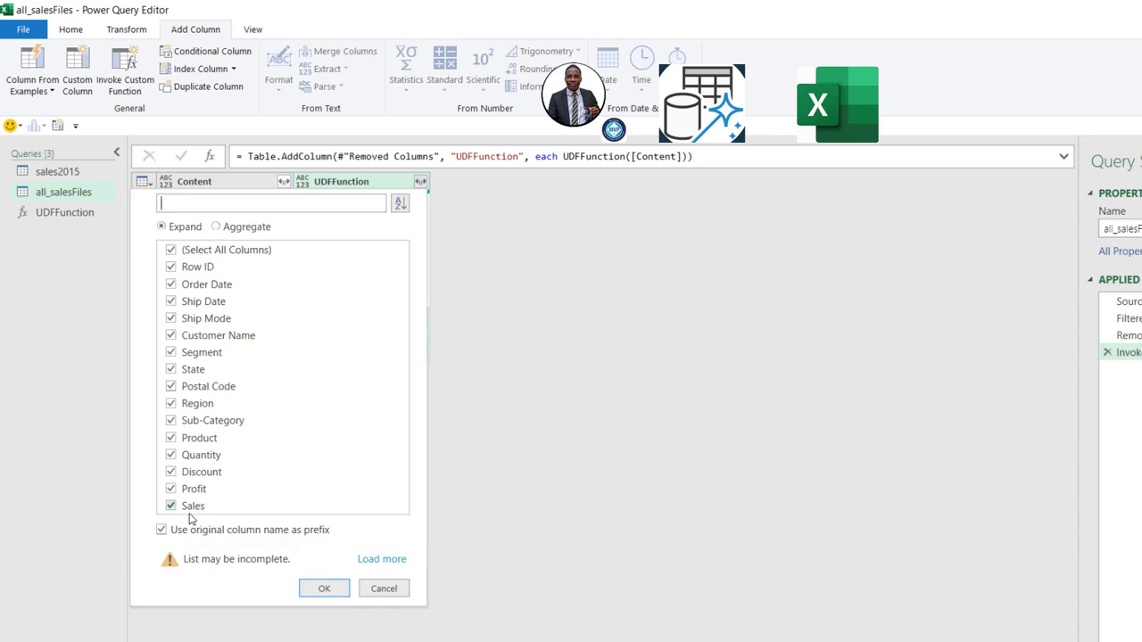
click(162, 531)
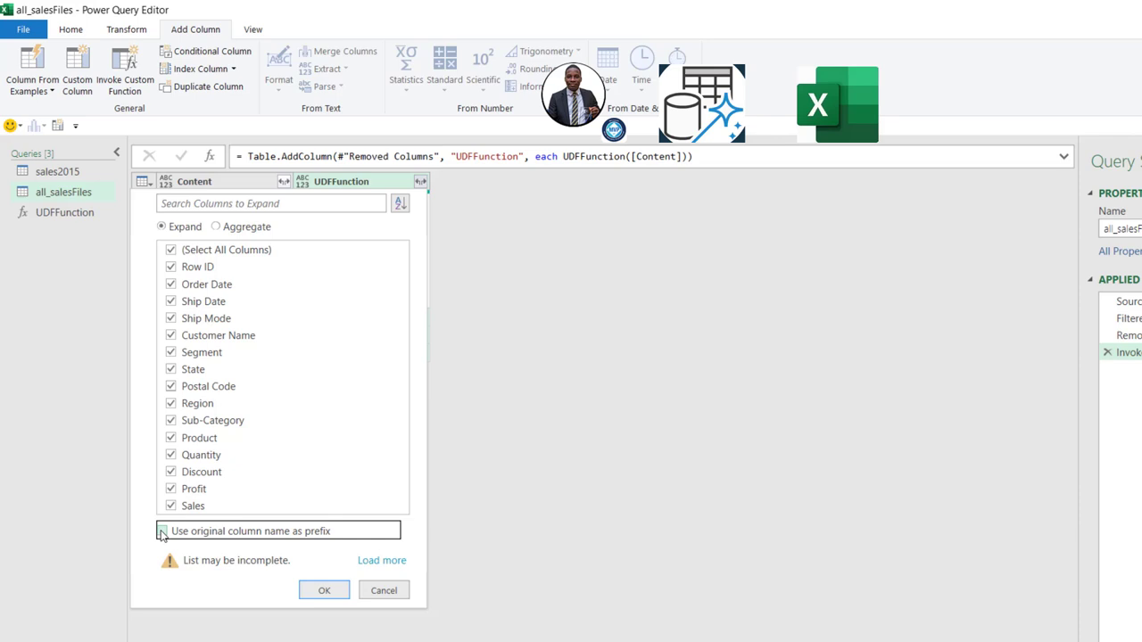
click(326, 591)
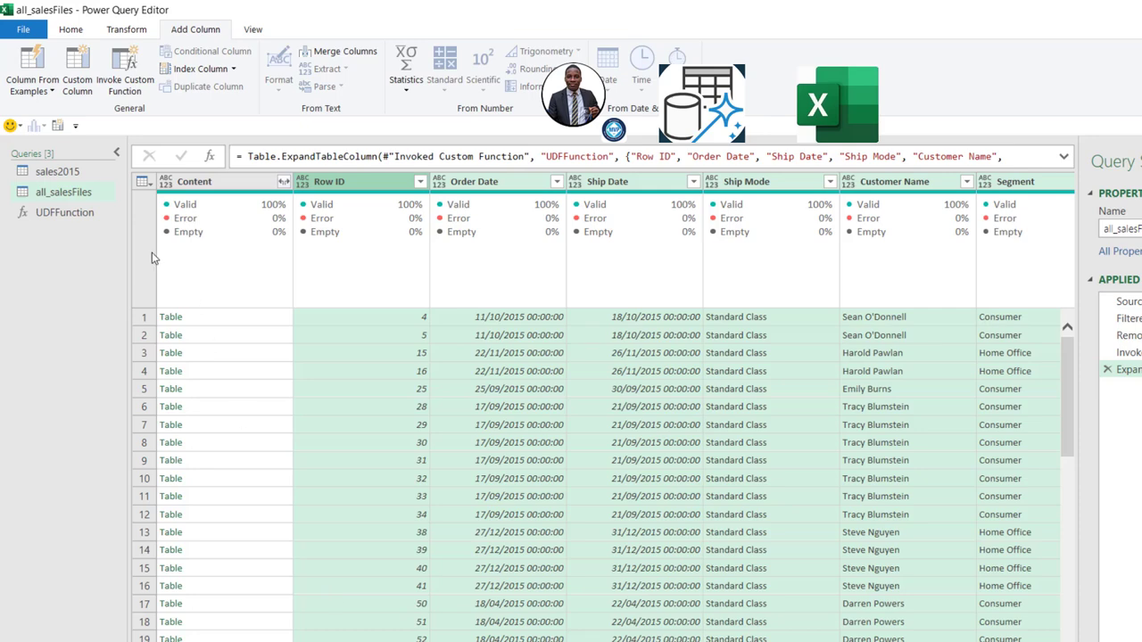
click(225, 178)
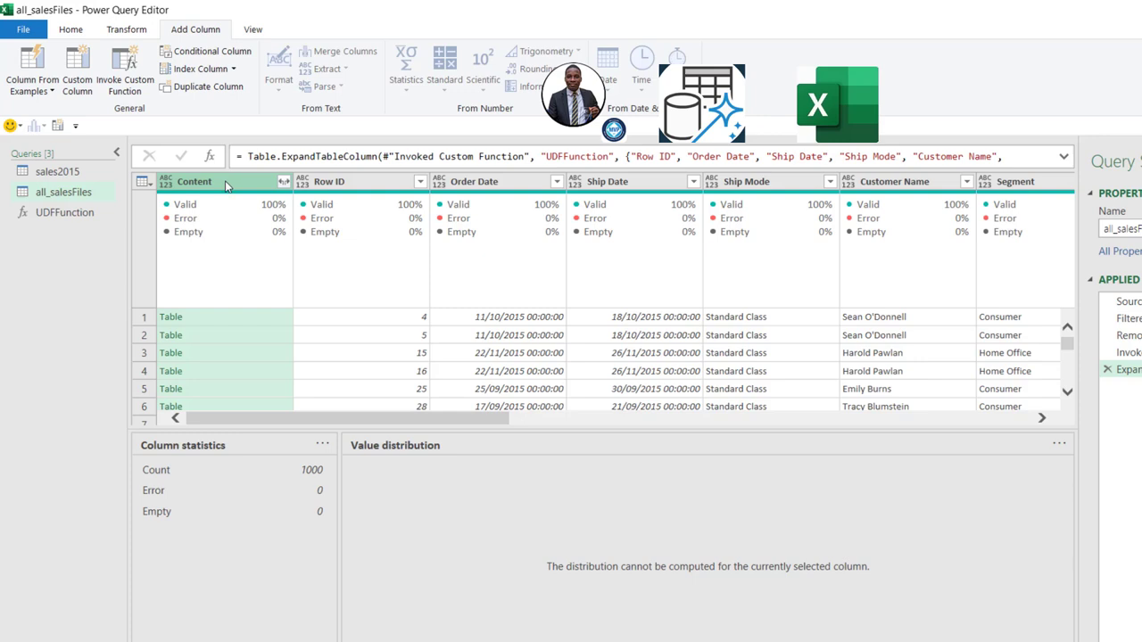
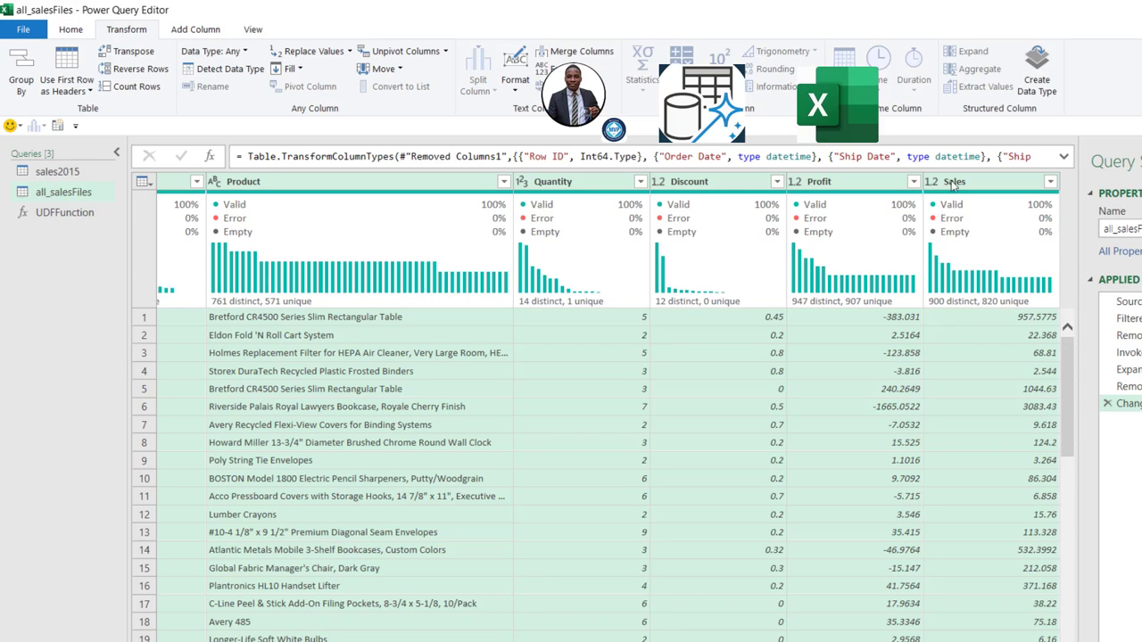
- Change the Sales column's data type to Currency, replacing the current type conversion
click(956, 183)
click(933, 182)
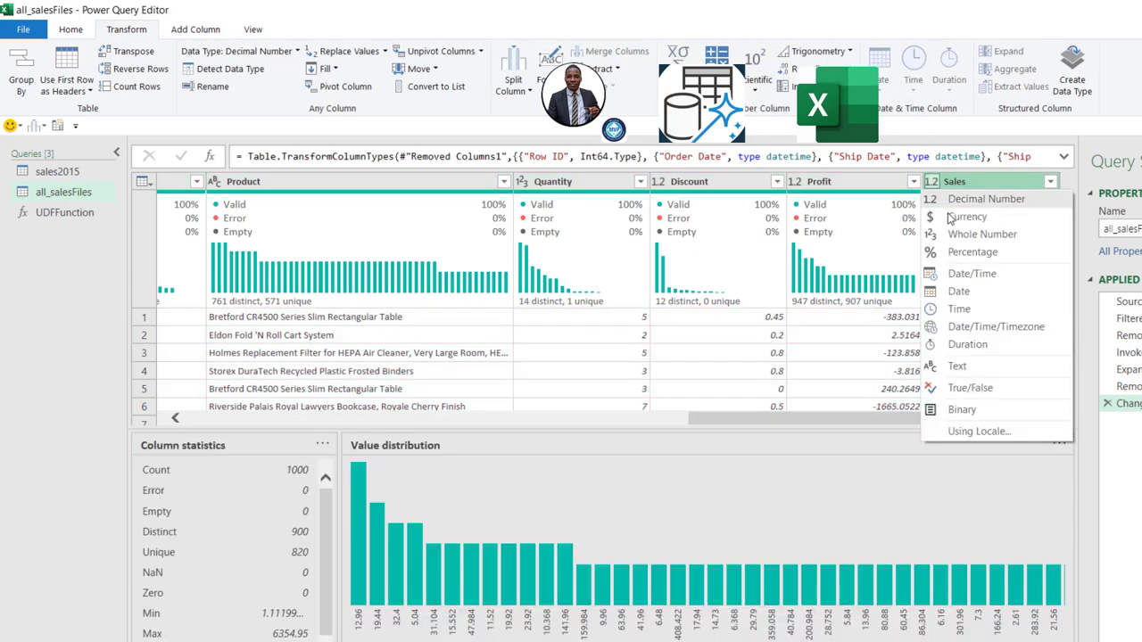
click(955, 219)
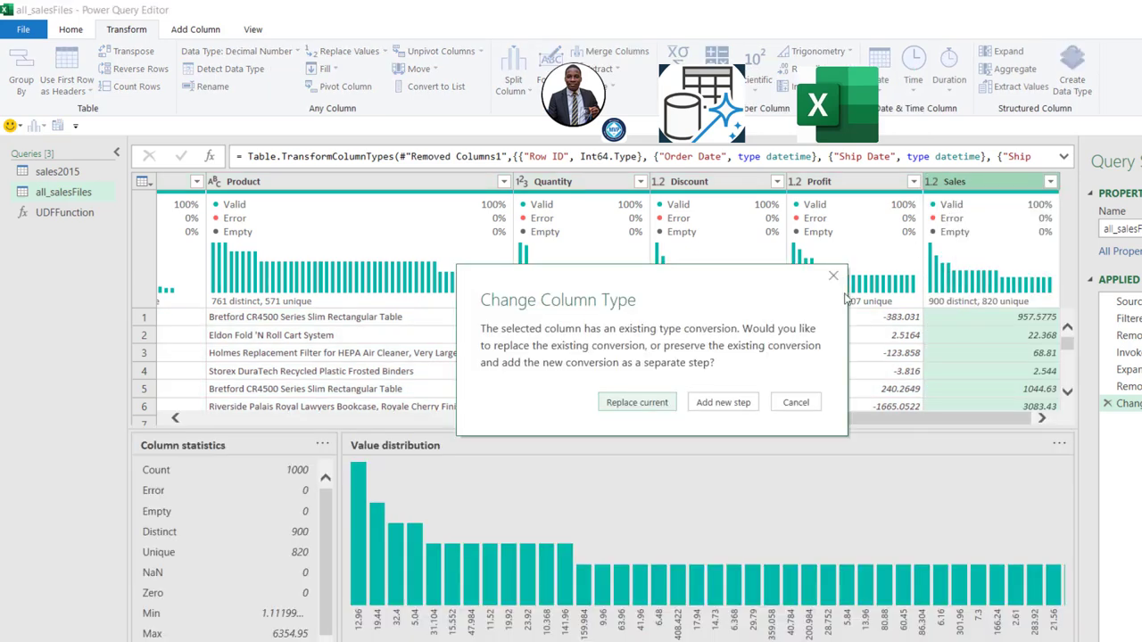
click(643, 408)
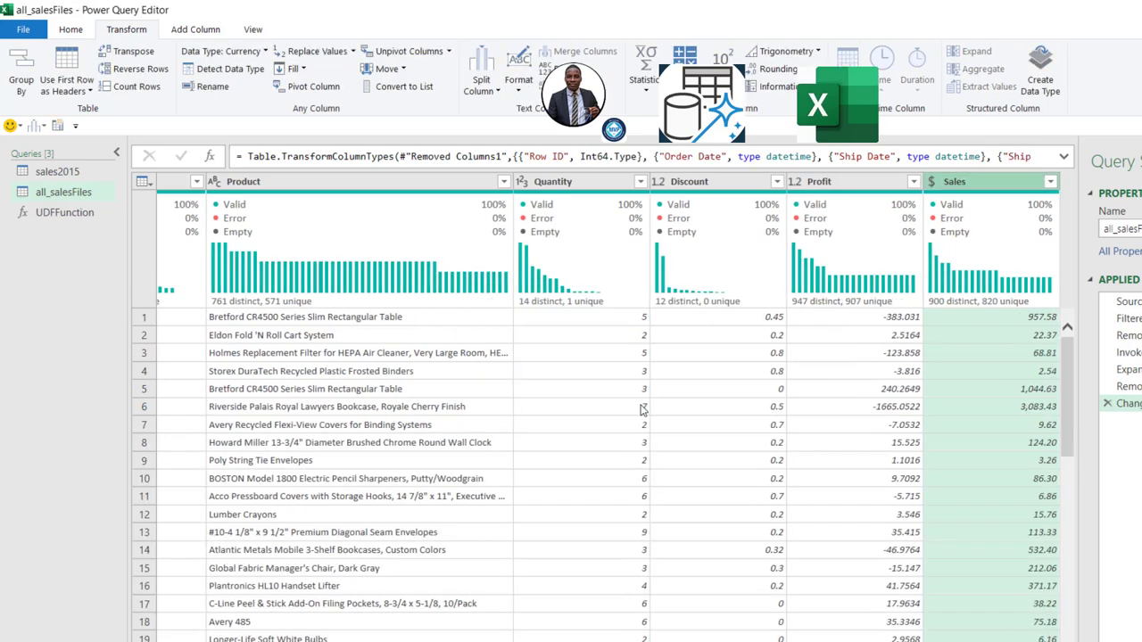
- Add a new Year column extracted from the Order Date column
mouse_move(979, 203)
scroll(183, 475, left, 10)
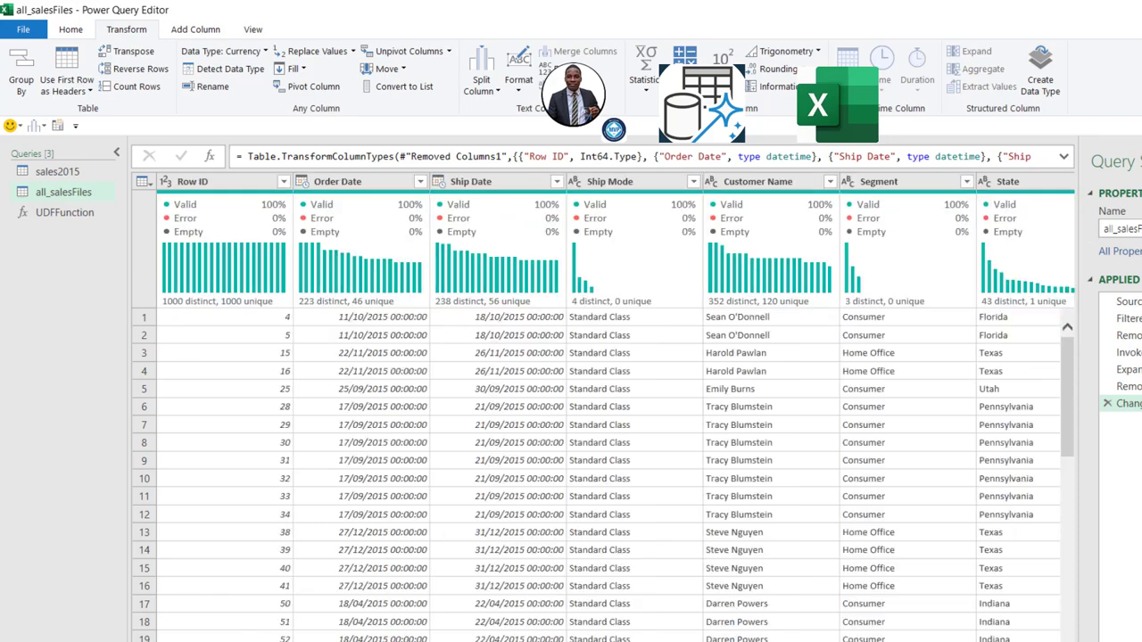
click(356, 182)
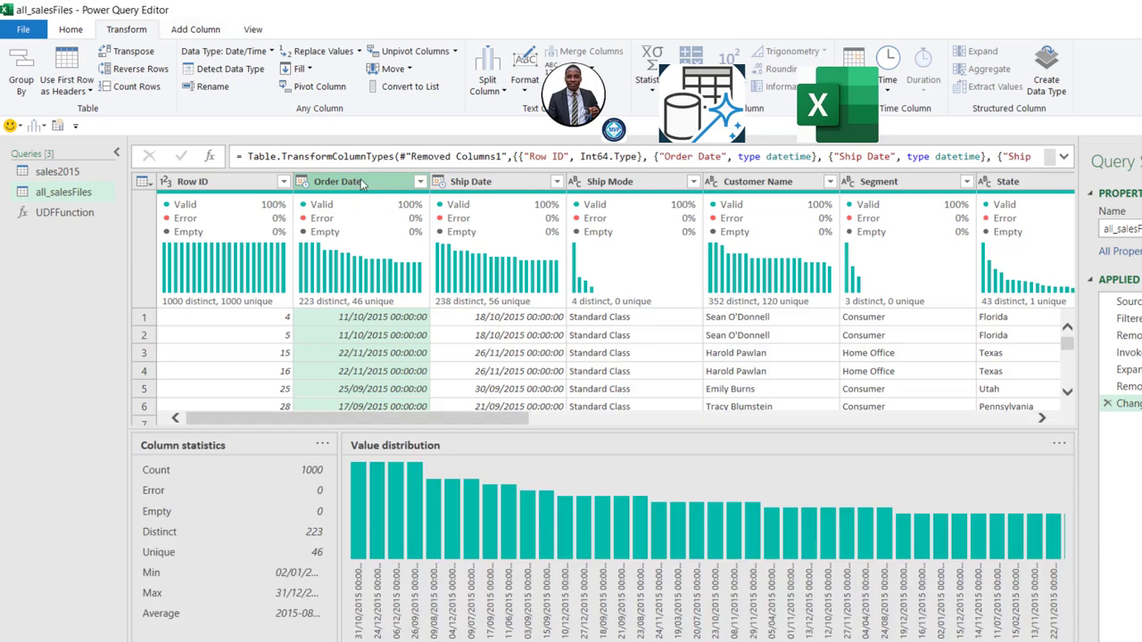
click(195, 31)
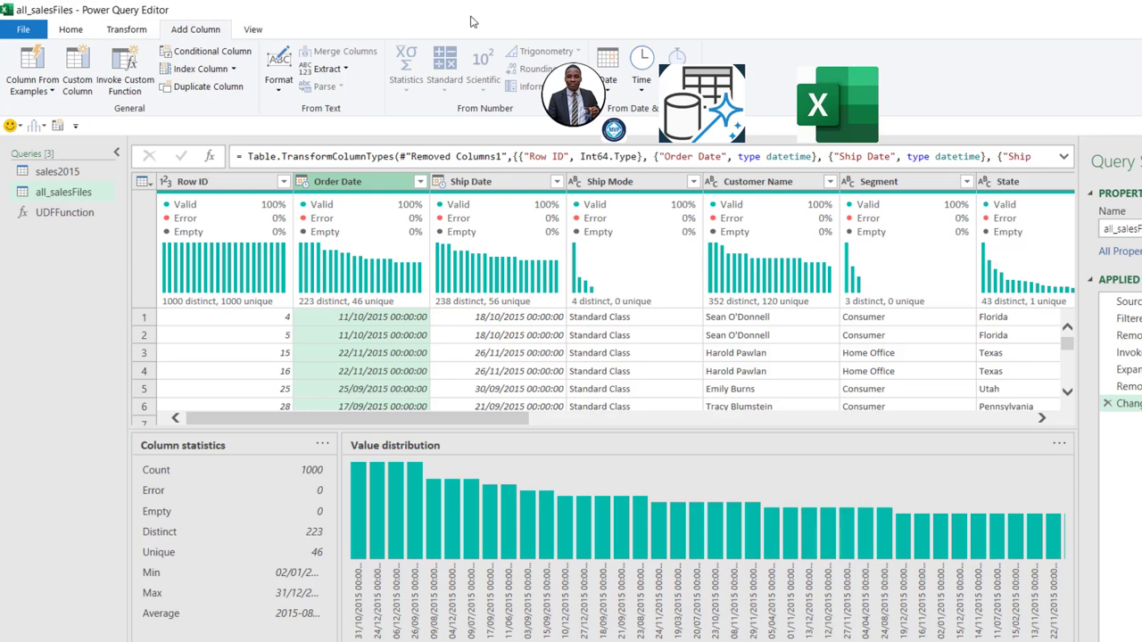
click(612, 82)
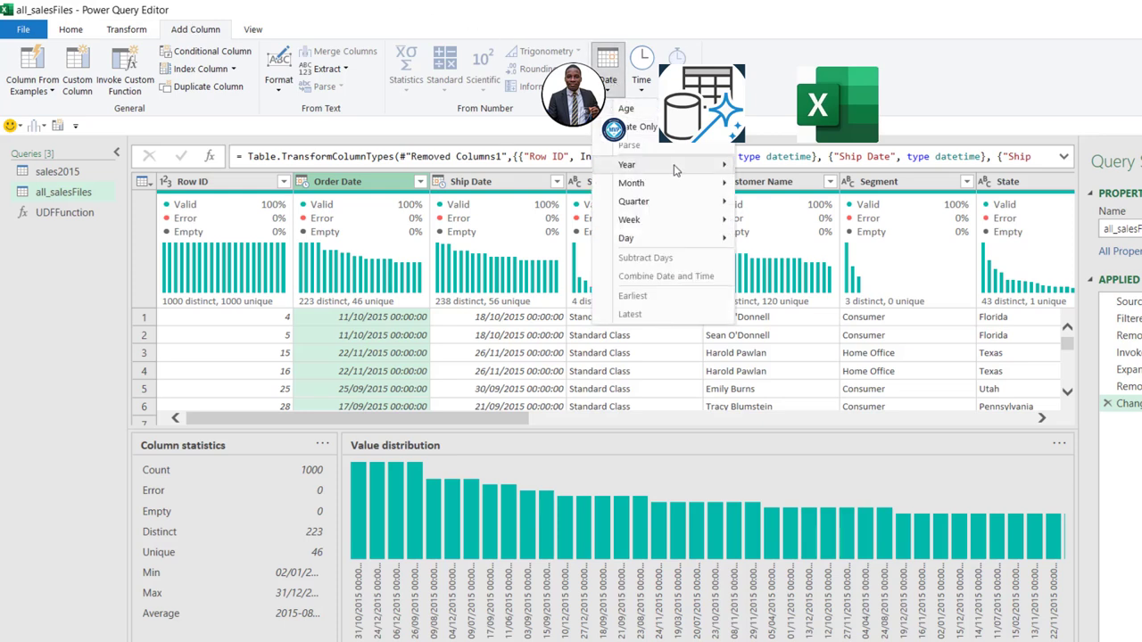
mouse_move(676, 170)
click(769, 166)
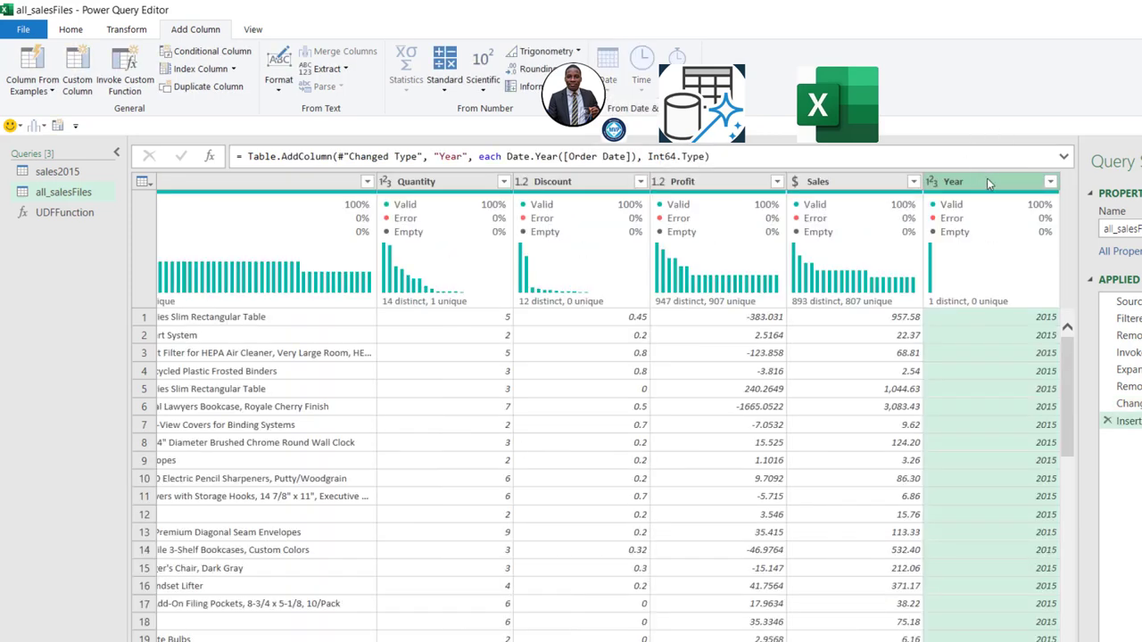
- Load the complete list of filter values in the Year column and check which years the combined data covers
click(1050, 181)
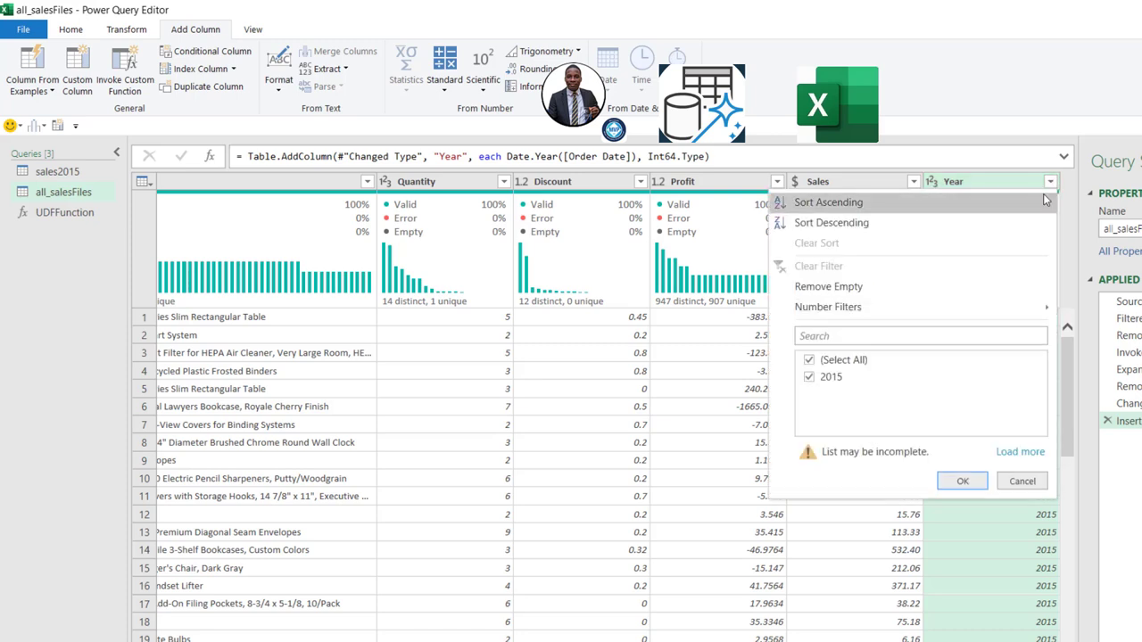
click(1021, 452)
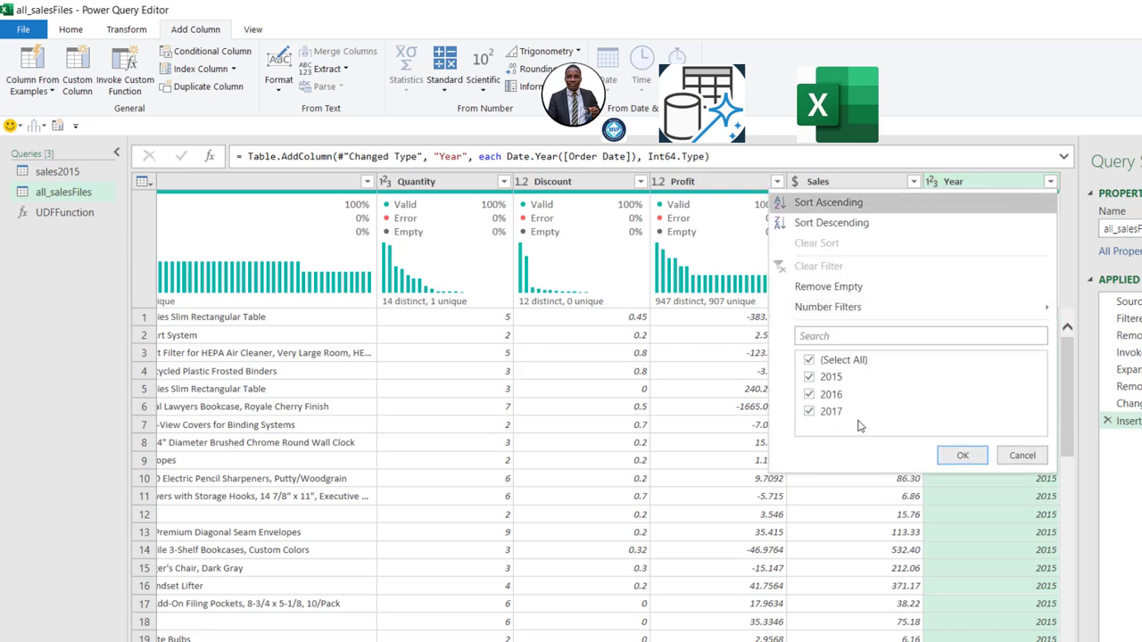
click(1021, 457)
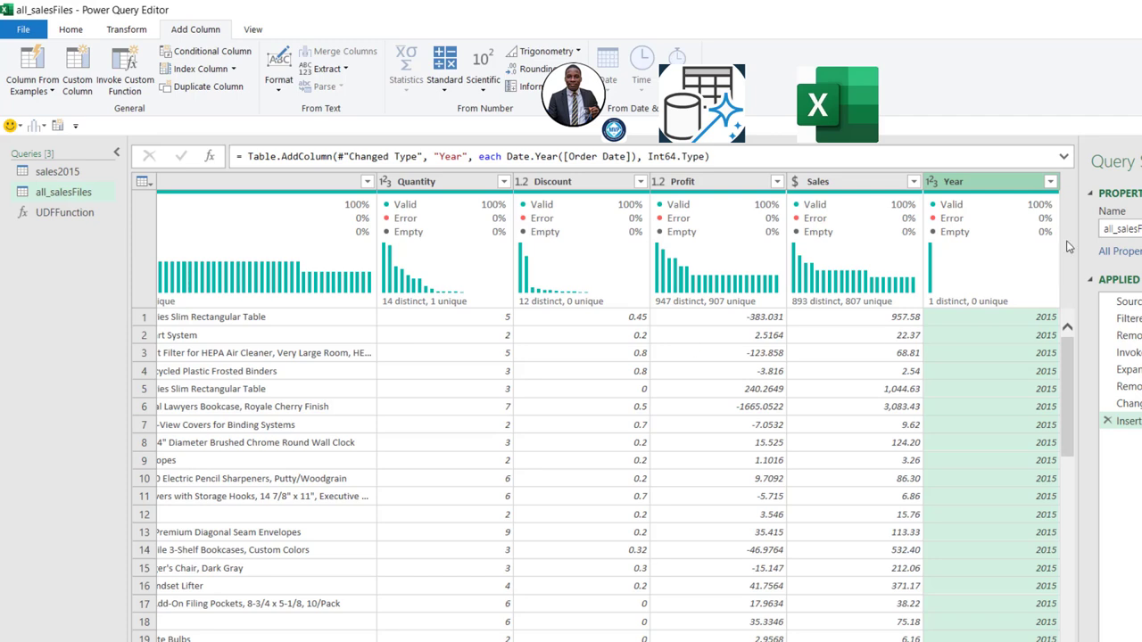
- Start a basic Group By on Year with a new column named Total Sales and the Sum operation
click(140, 32)
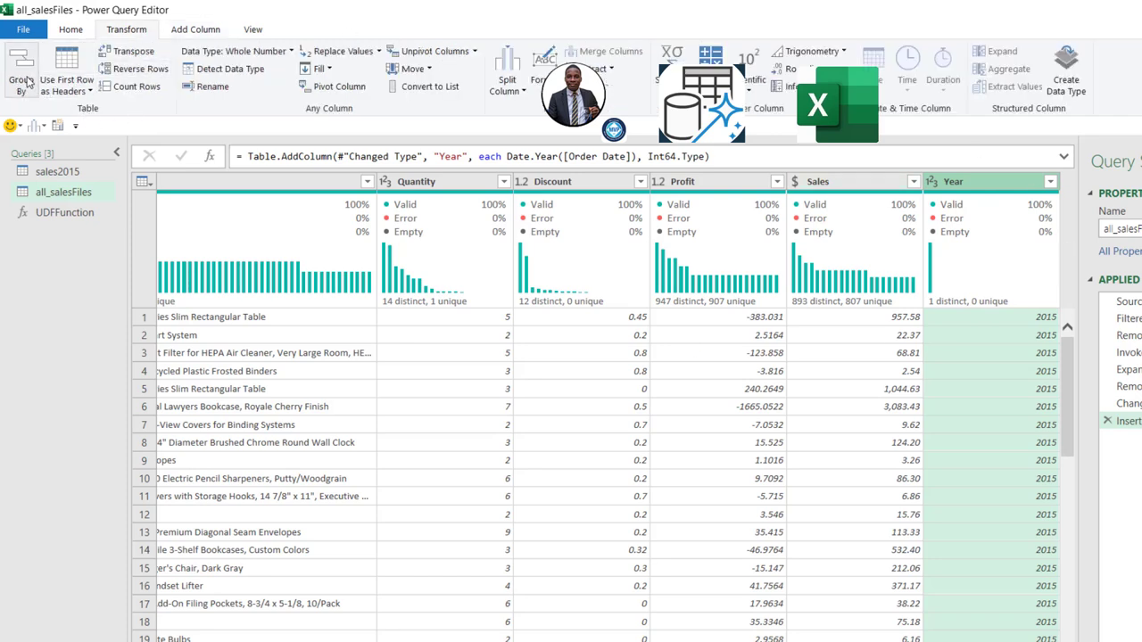
click(25, 82)
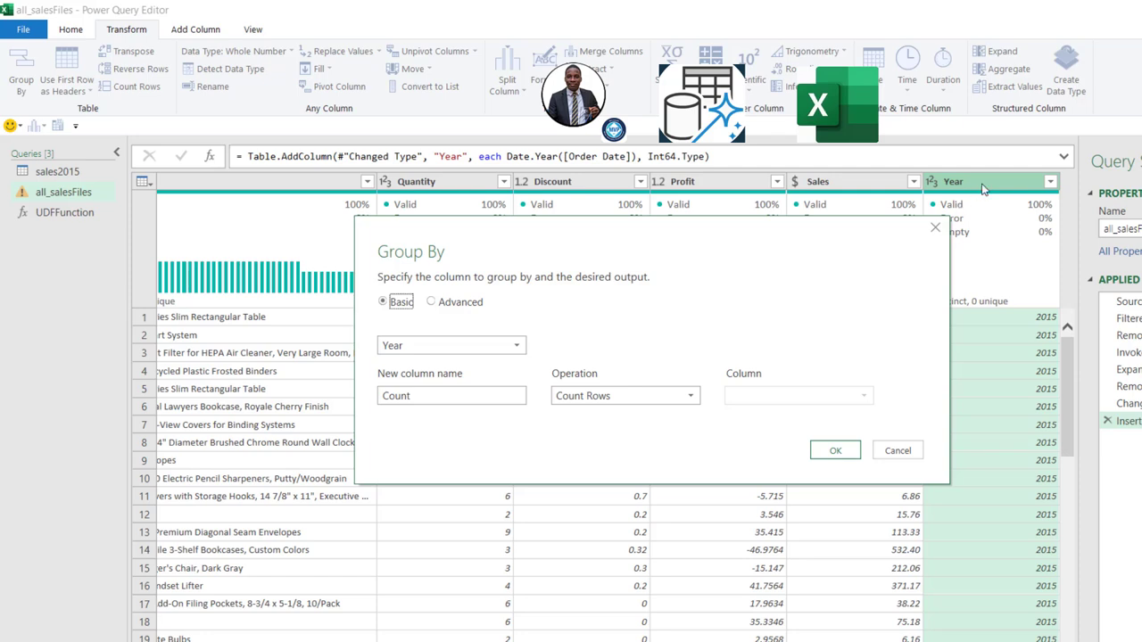
double_click(476, 398)
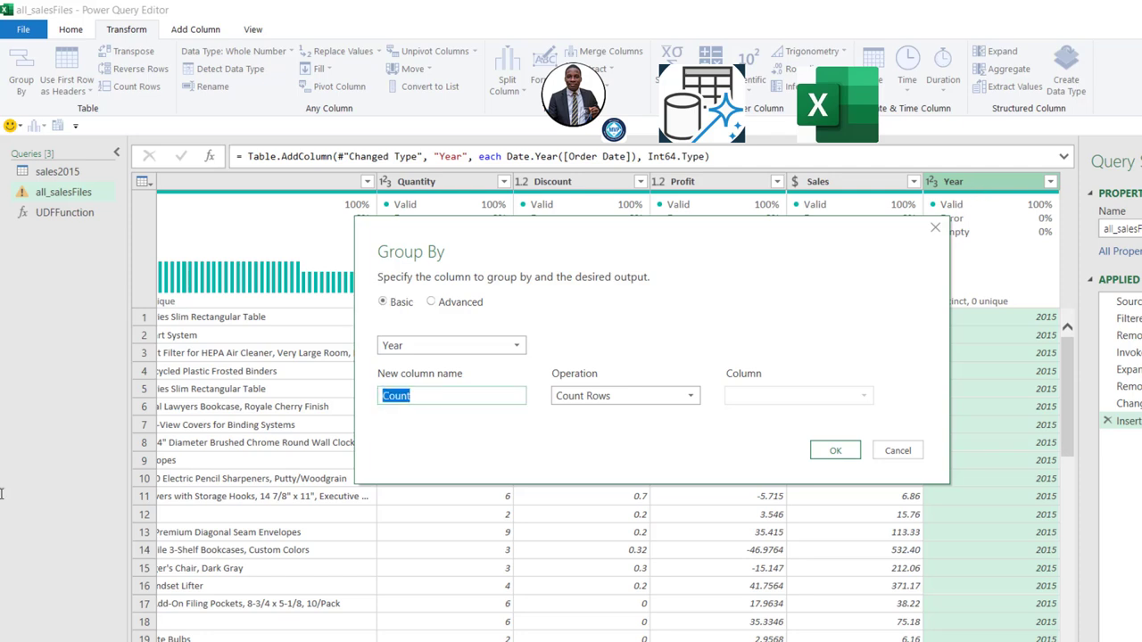
text(Totl)
key(BackSpace)
text(al Sales)
key(Tab)
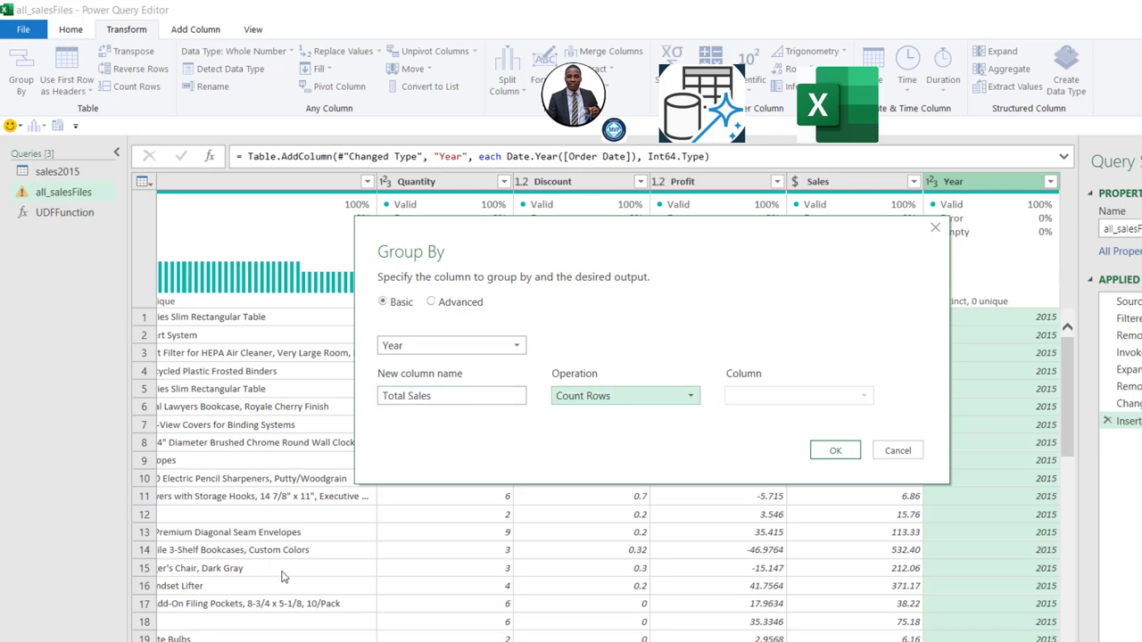
key(alt+Down)
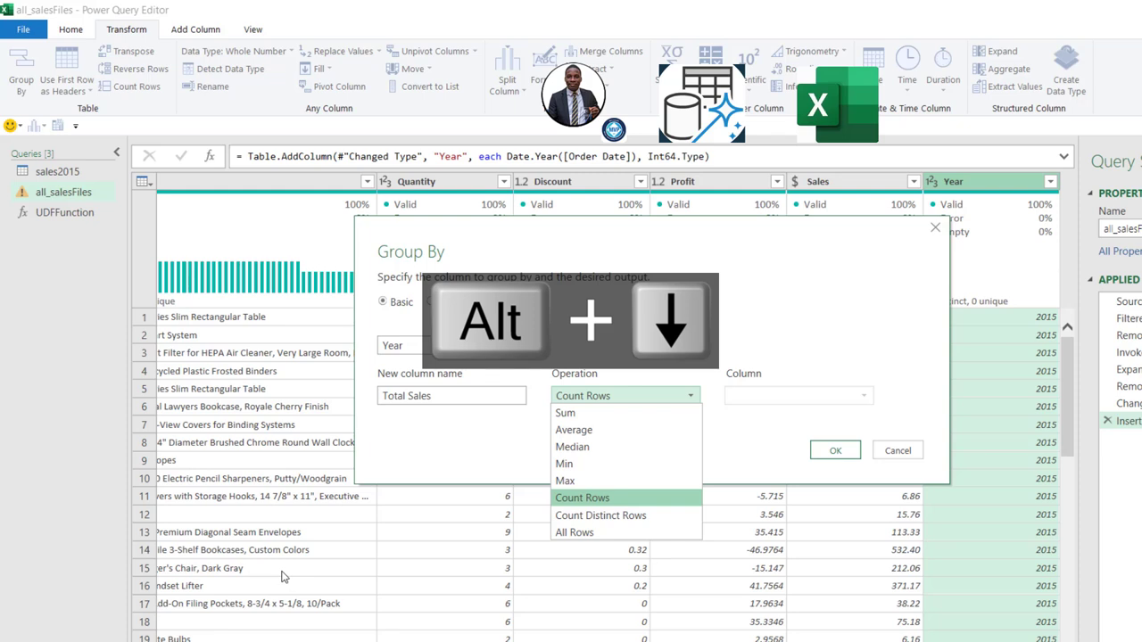
key(Home)
key(Return)
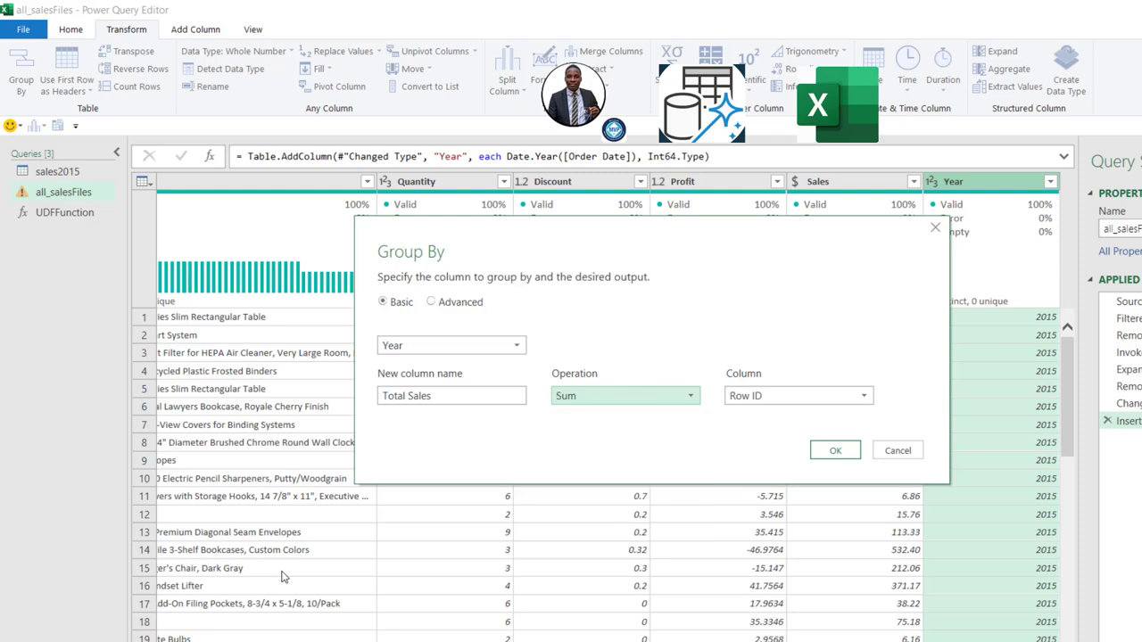
- Choose Sales as the column to sum and apply the grouping
key(Tab)
key(alt+Down)
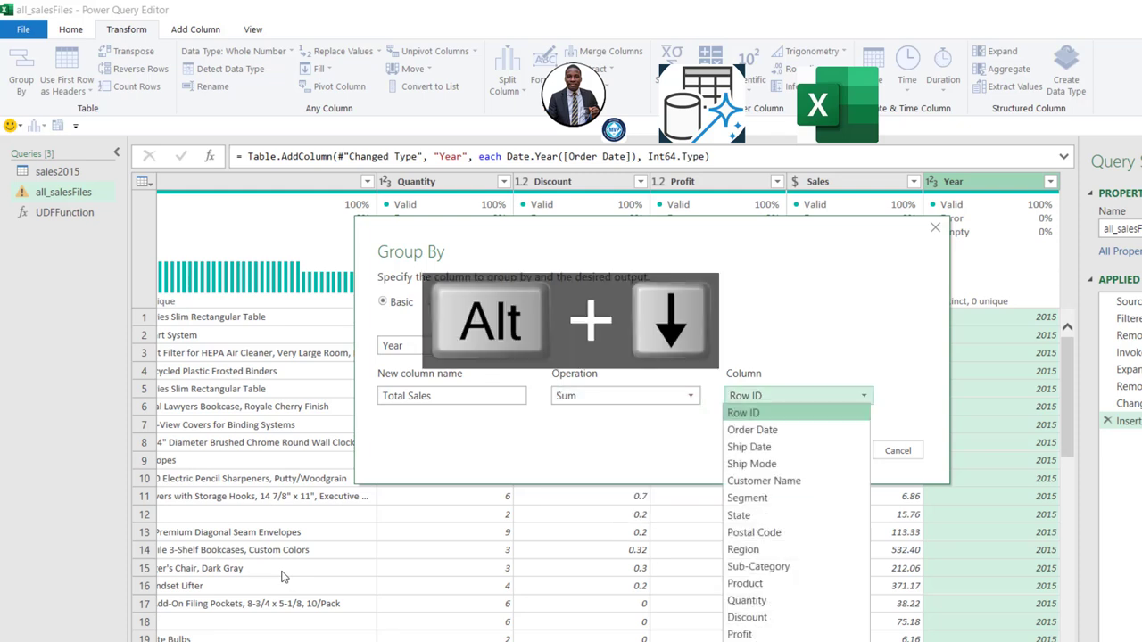
key(Down)
key(Down)
key(Down)
key(Down)
key(Down)
key(Down)
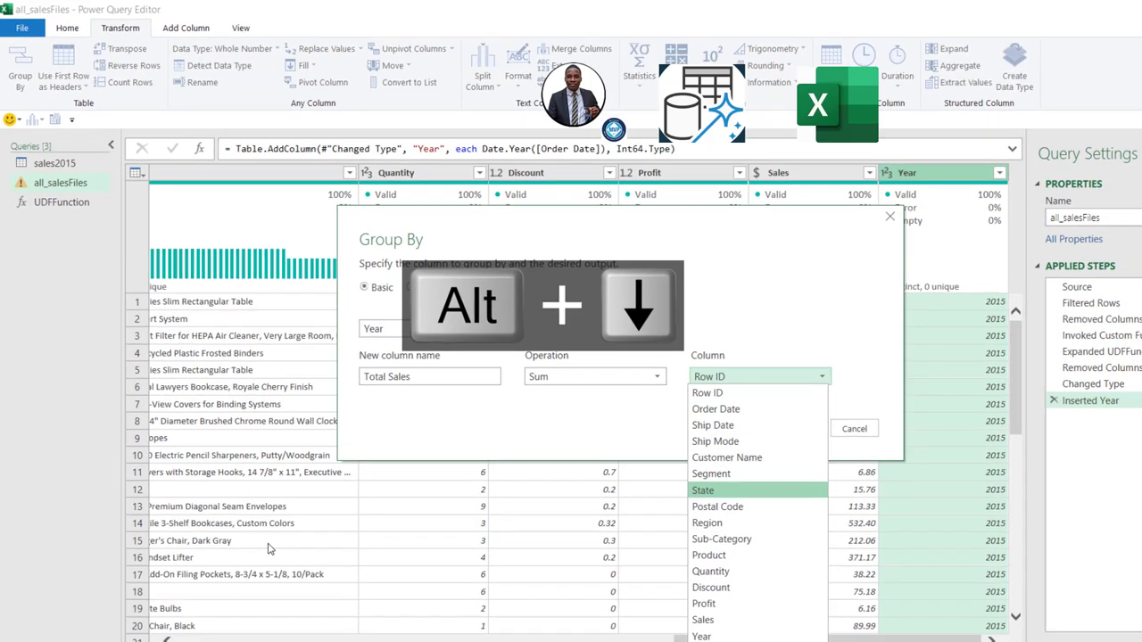
key(Down)
key(Down)
key(Down)
key(Down)
key(Down)
key(Down)
key(Down)
key(Down)
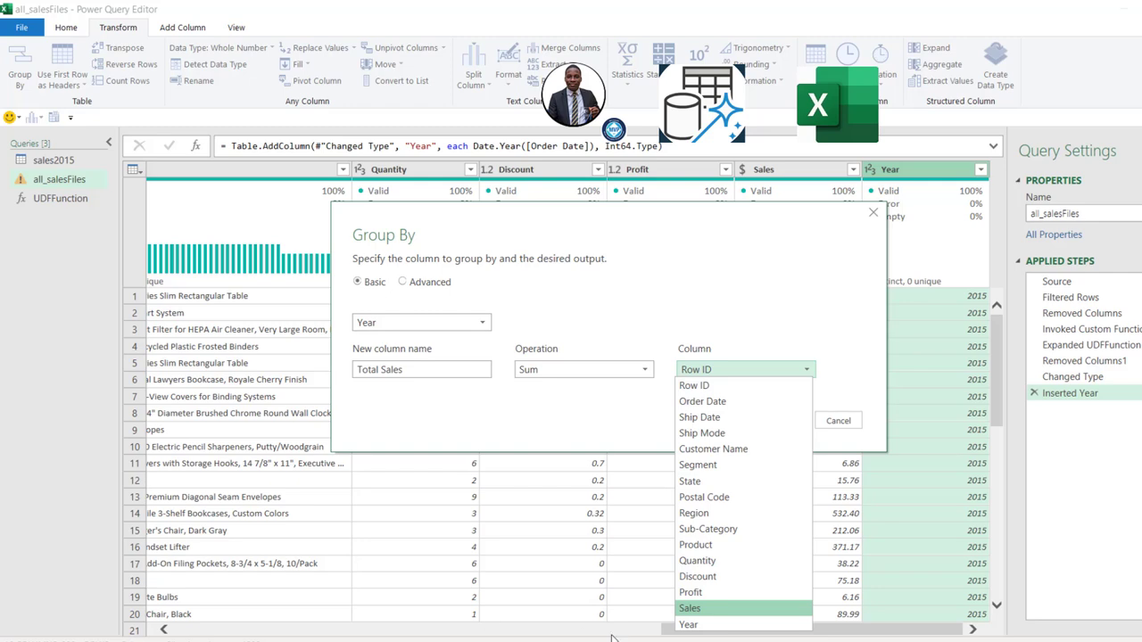
key(Return)
key(Tab)
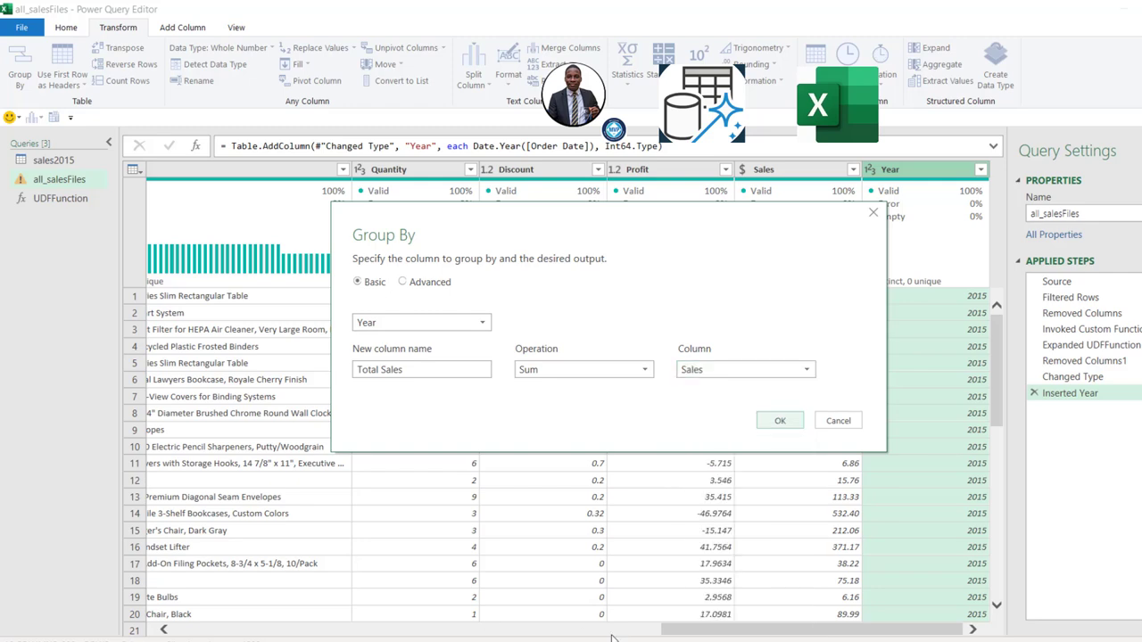
key(Return)
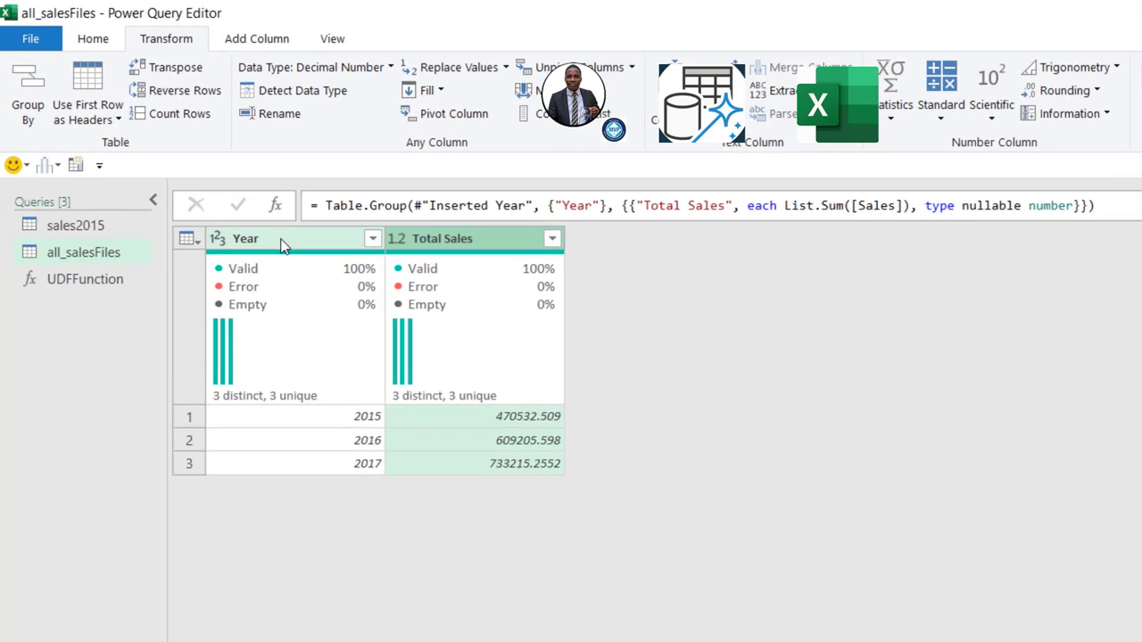
- Set the Total Sales column's data type to Currency
click(396, 239)
click(440, 285)
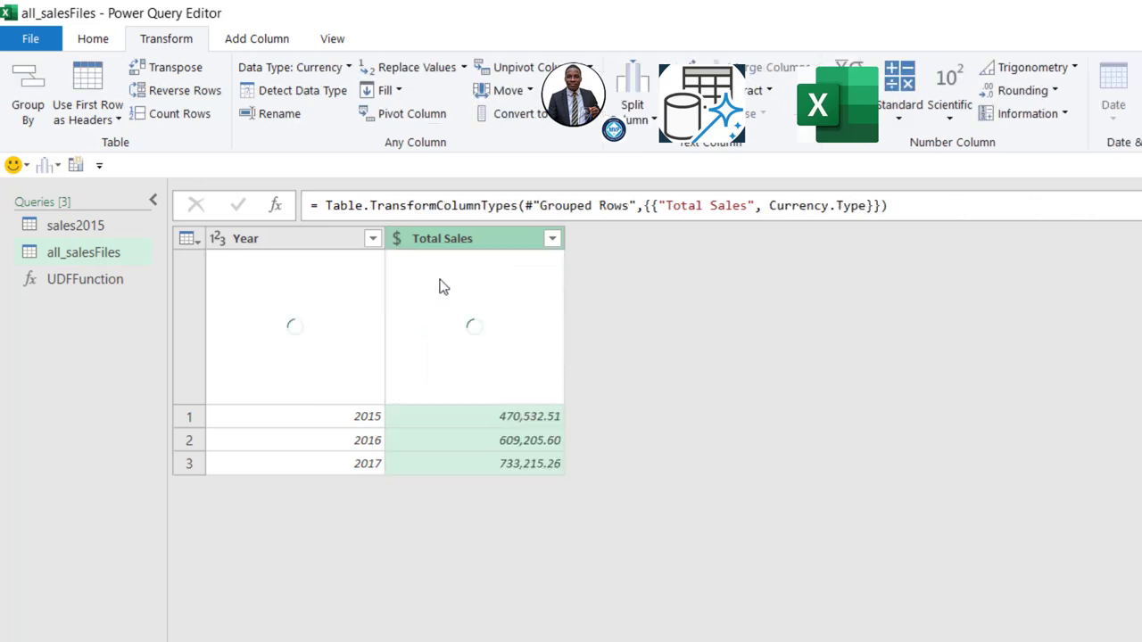